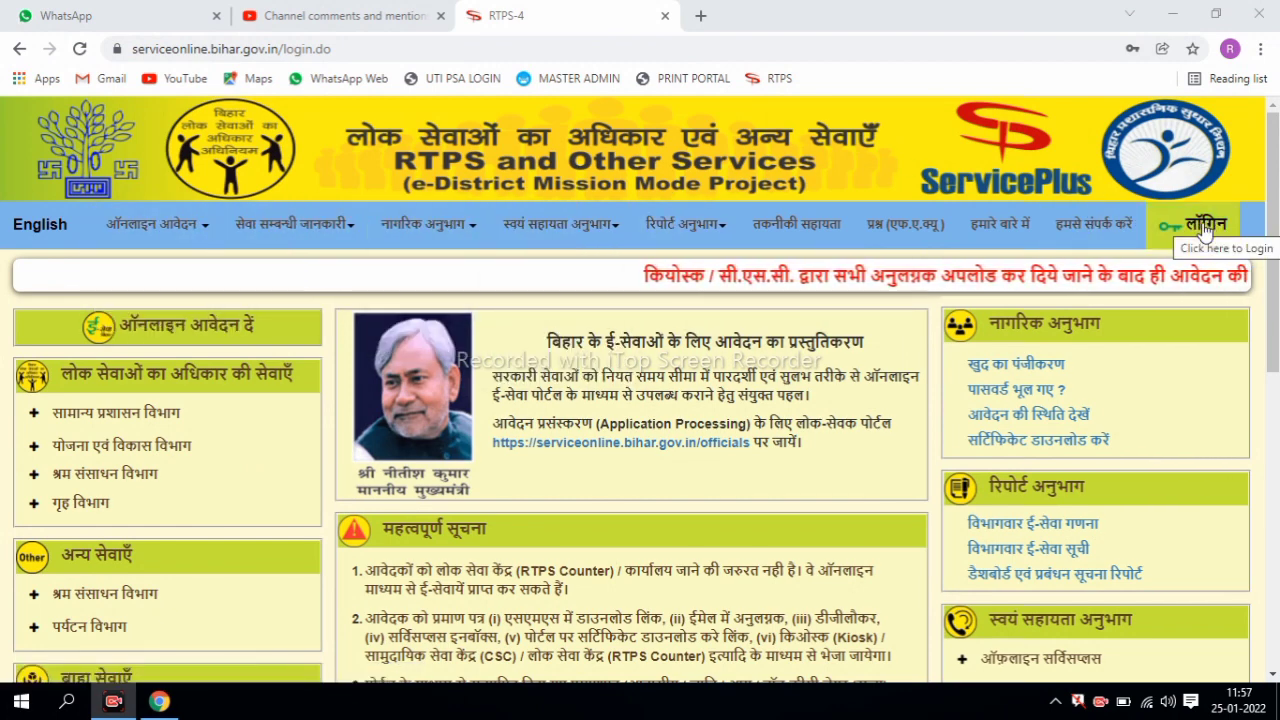
# - Log in past the precautions notice using the account password and the displayed captcha
pyautogui.click(1205, 226)
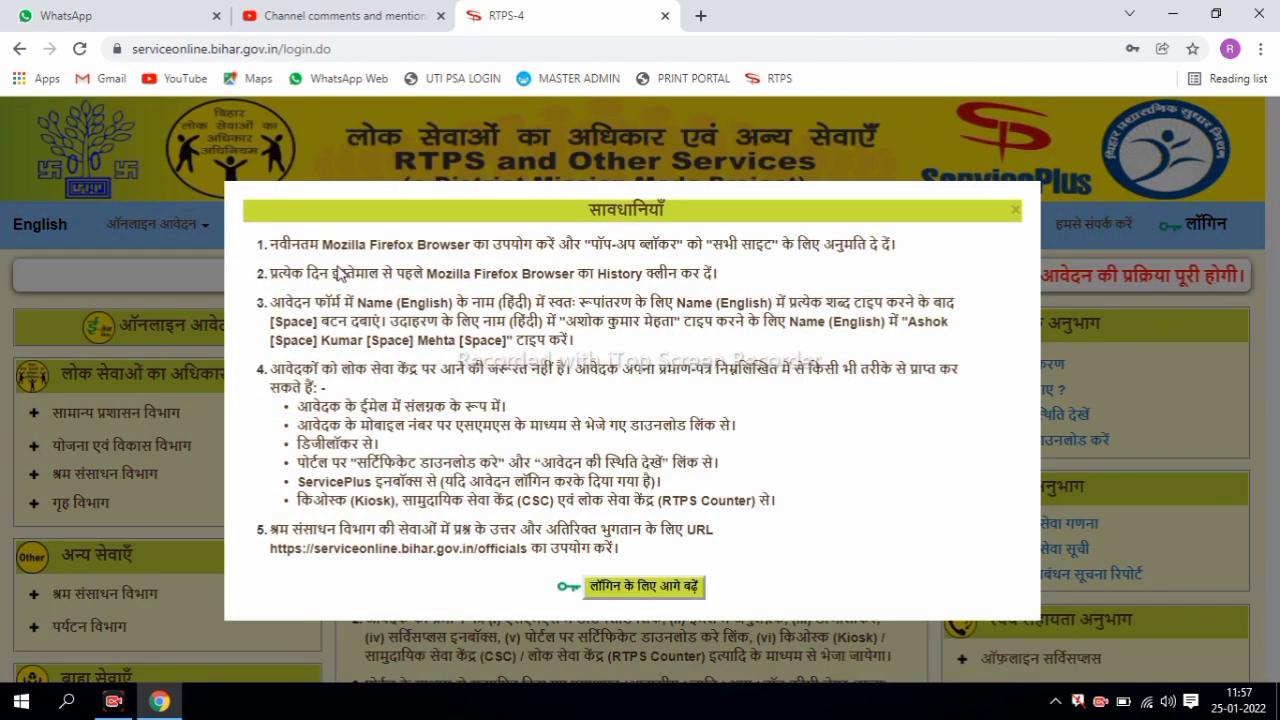
pyautogui.click(645, 588)
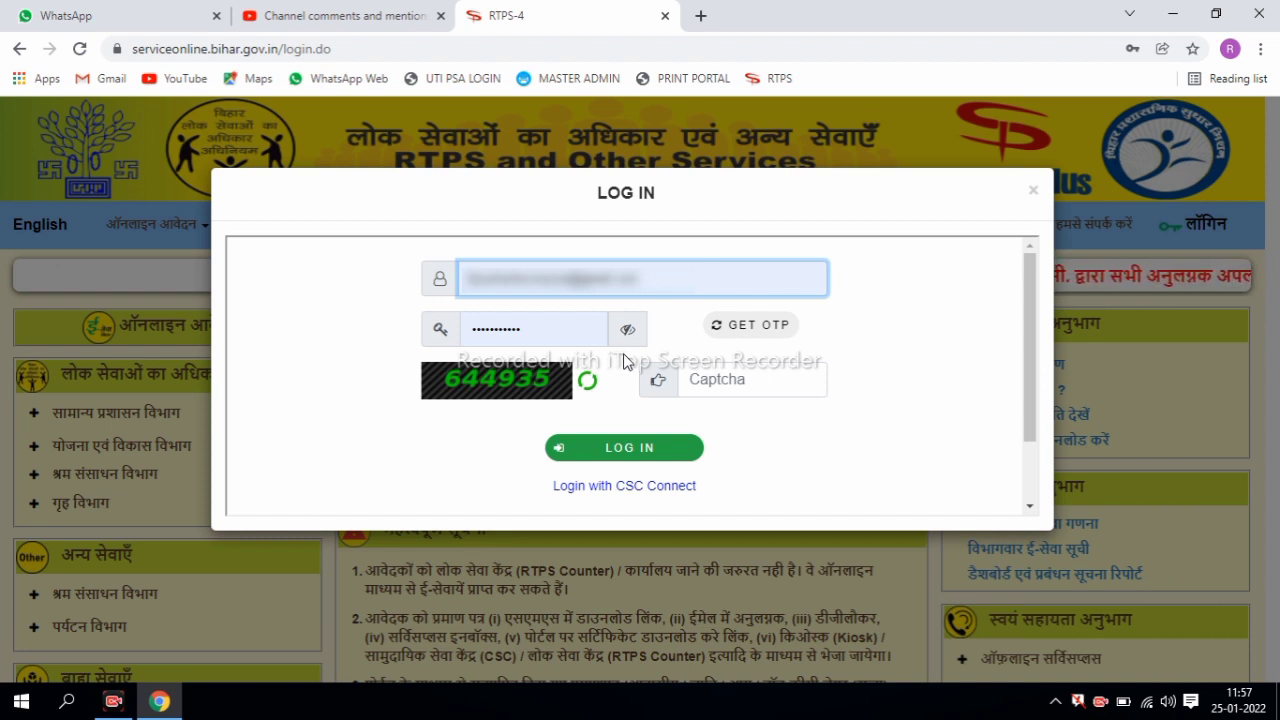
pyautogui.click(730, 389)
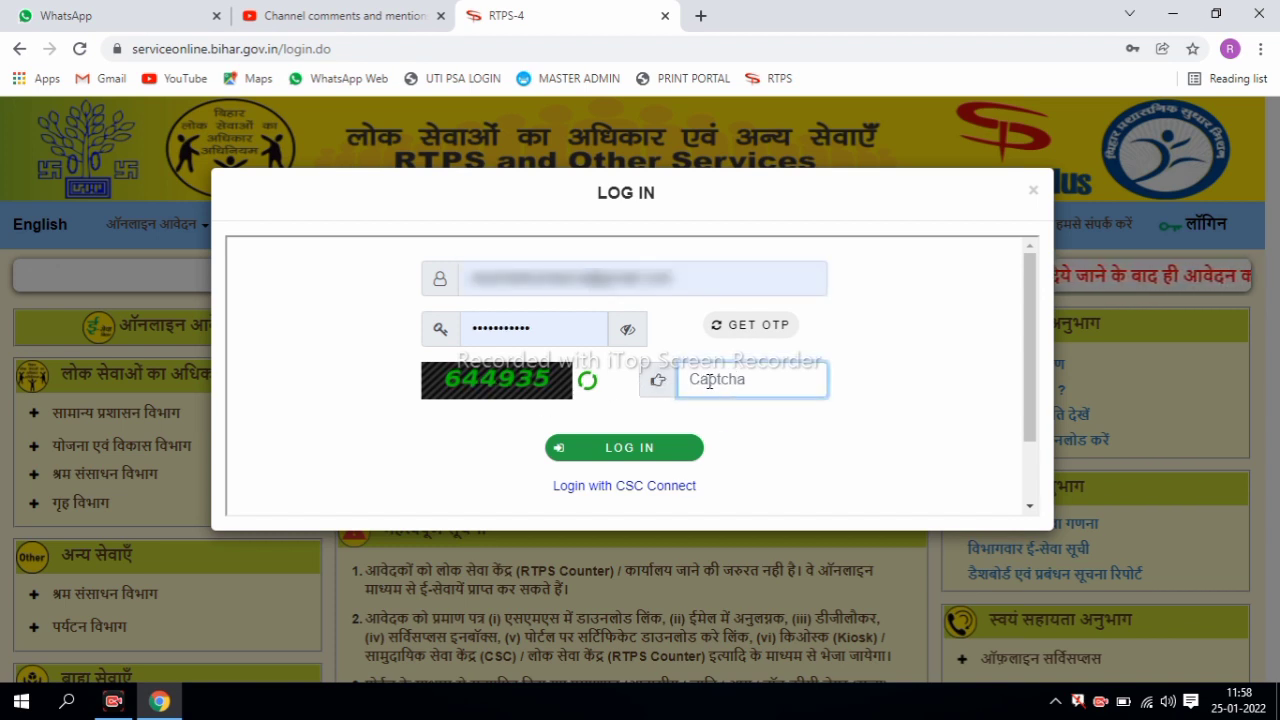
pyautogui.write('644935')
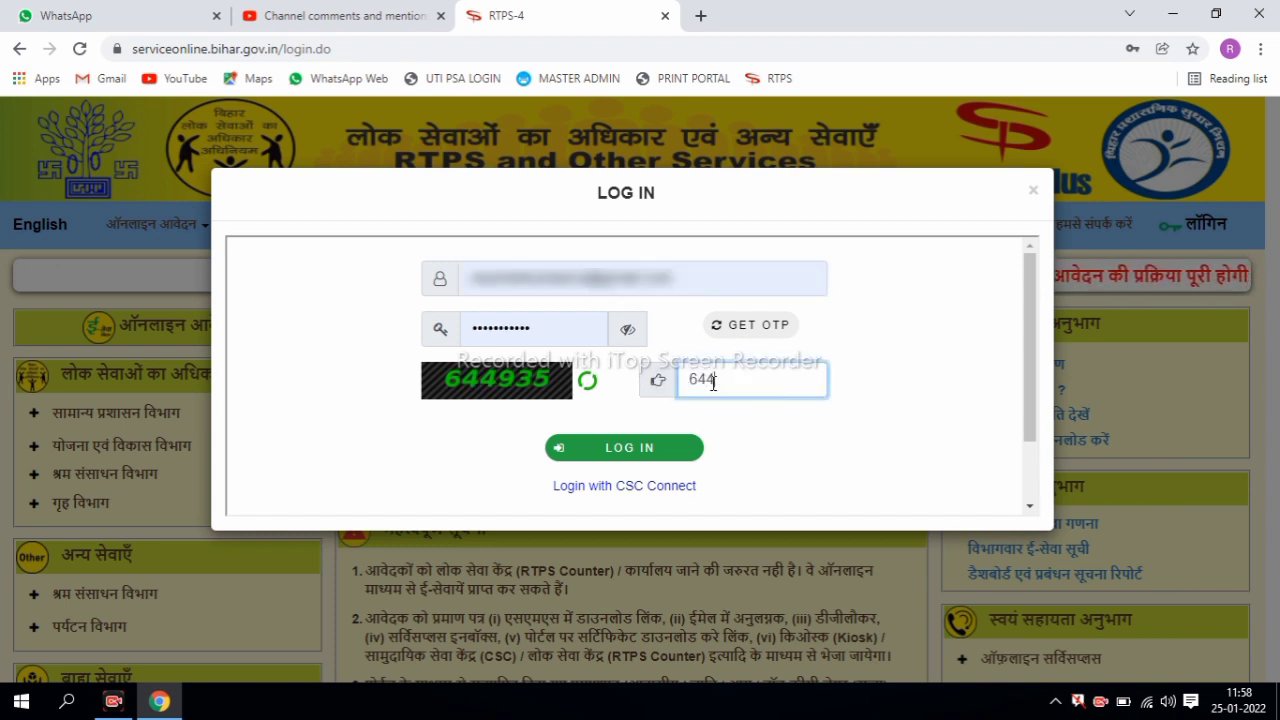
pyautogui.click(644, 451)
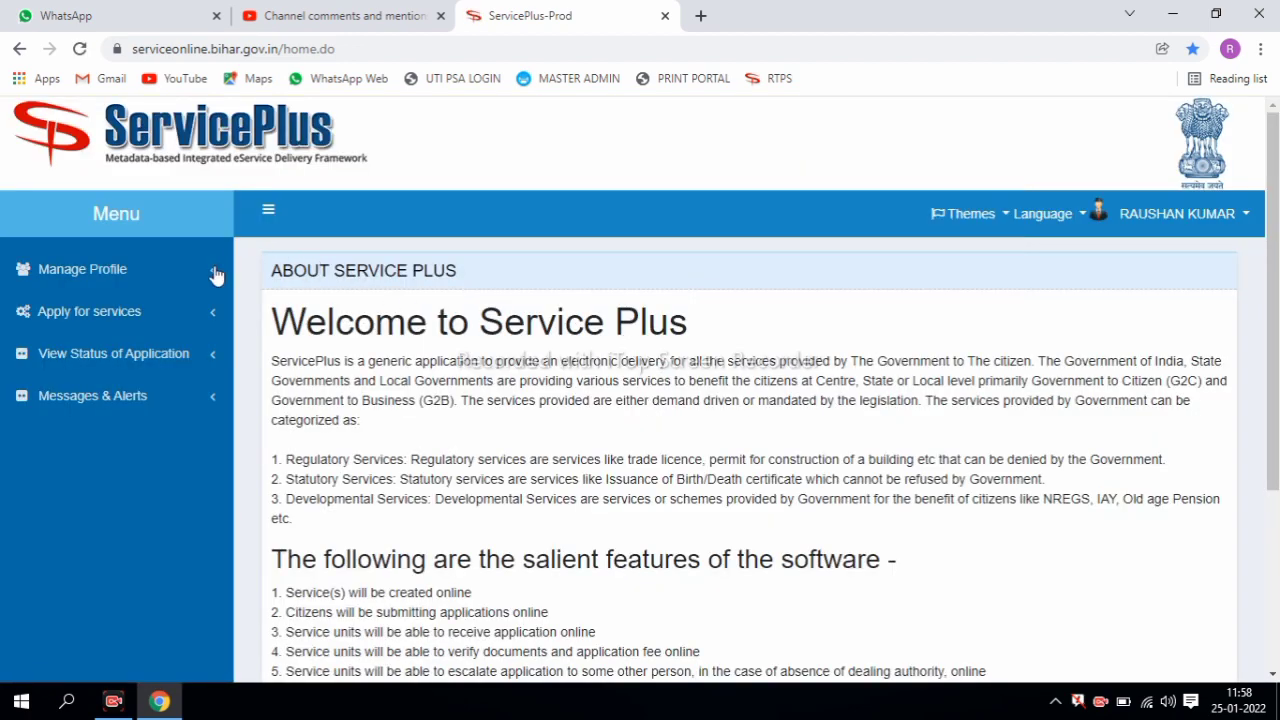
# - Show all available services and filter them by 'RESI' to list the Residence Certificate services
pyautogui.click(124, 316)
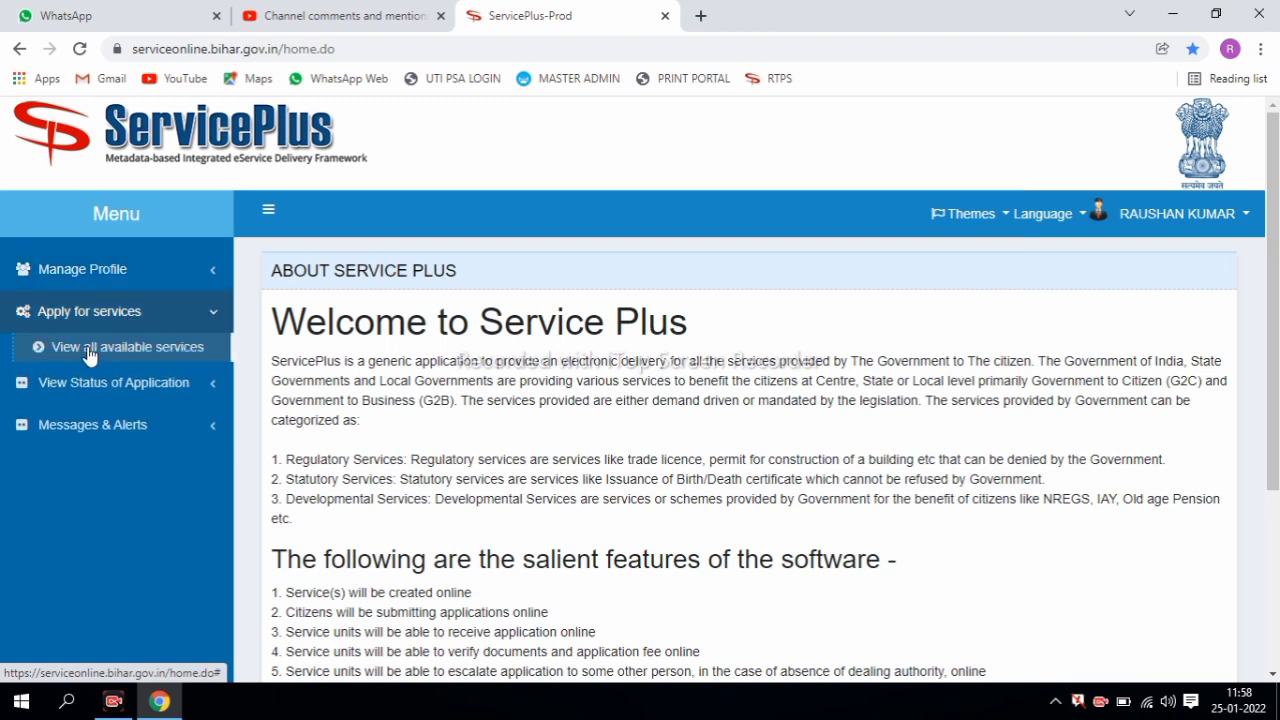
pyautogui.click(116, 348)
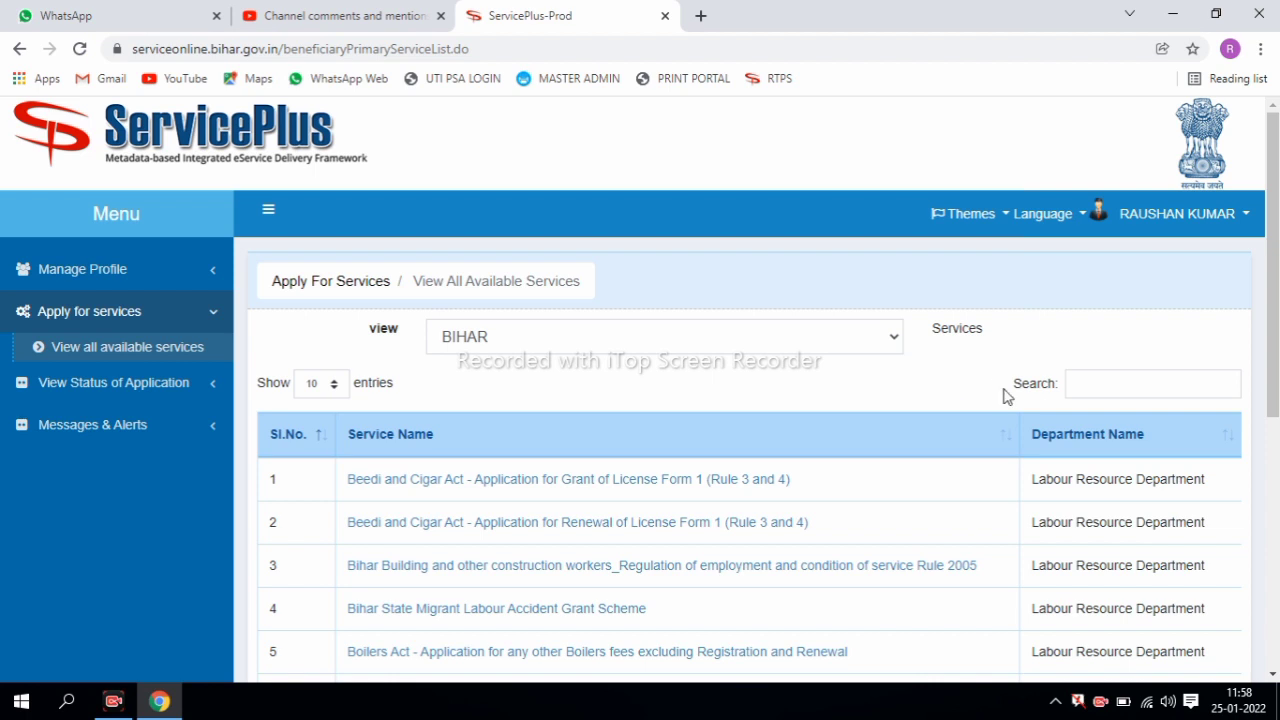
pyautogui.click(1119, 388)
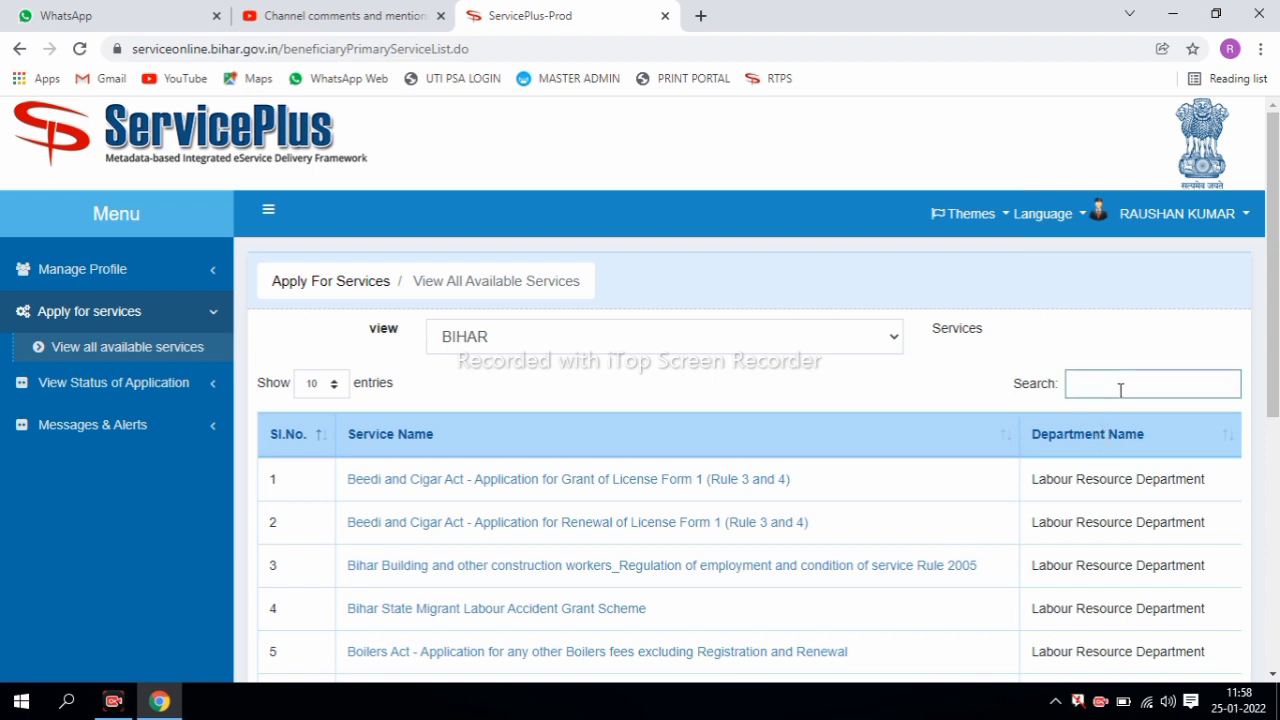
pyautogui.write('RESI')
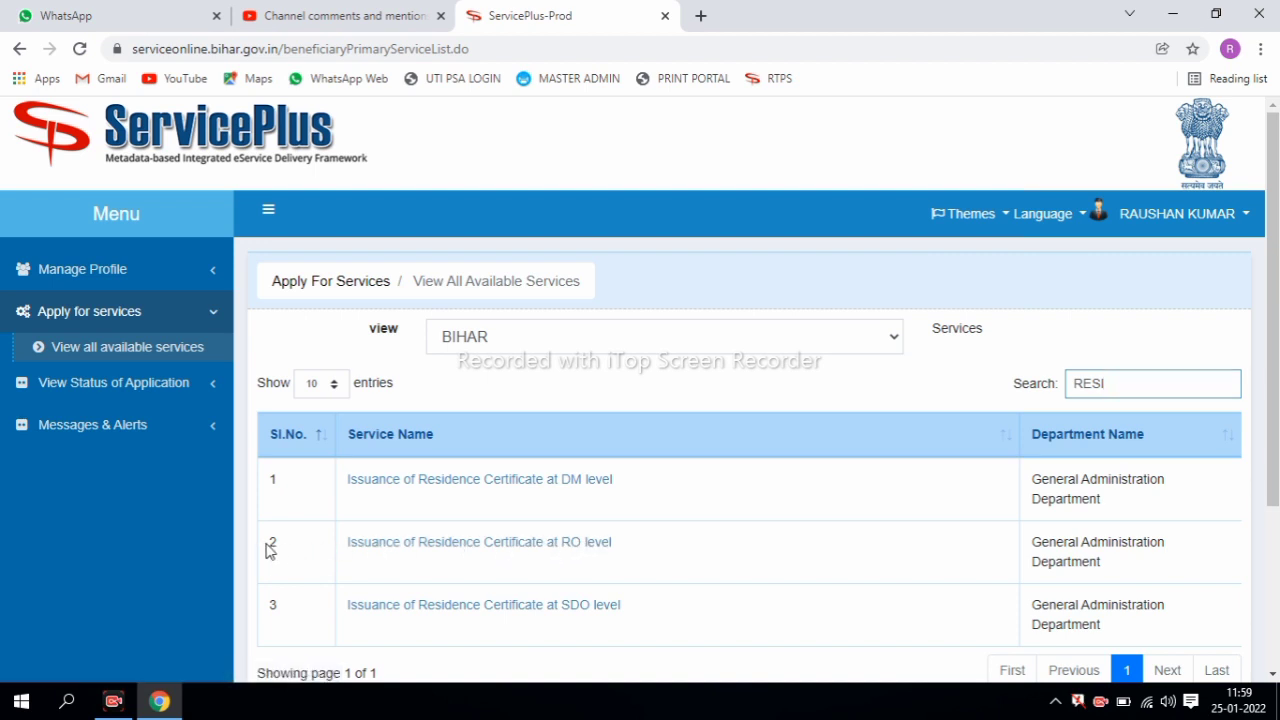
pyautogui.moveTo(271, 543); pyautogui.dragTo(668, 550)
pyautogui.click(603, 551)
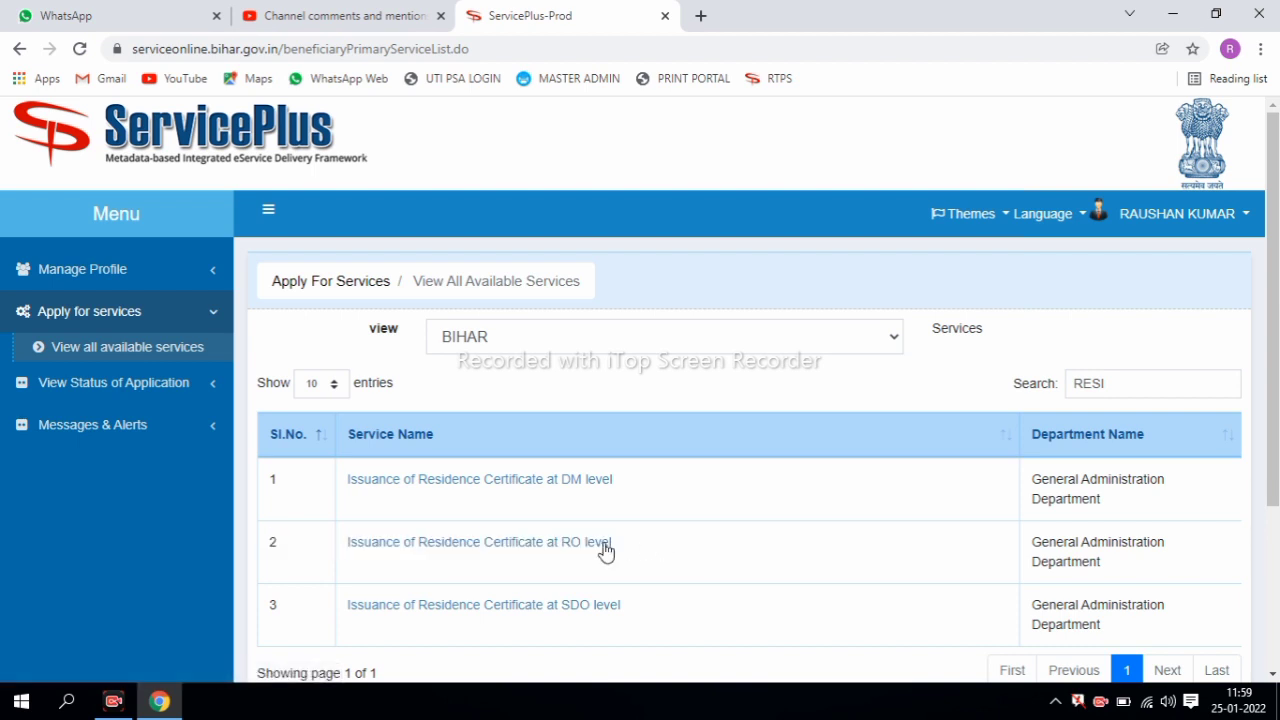
# - Open the RO-level Residence Certificate form and set gender Male with salutation श्री
pyautogui.click(563, 550)
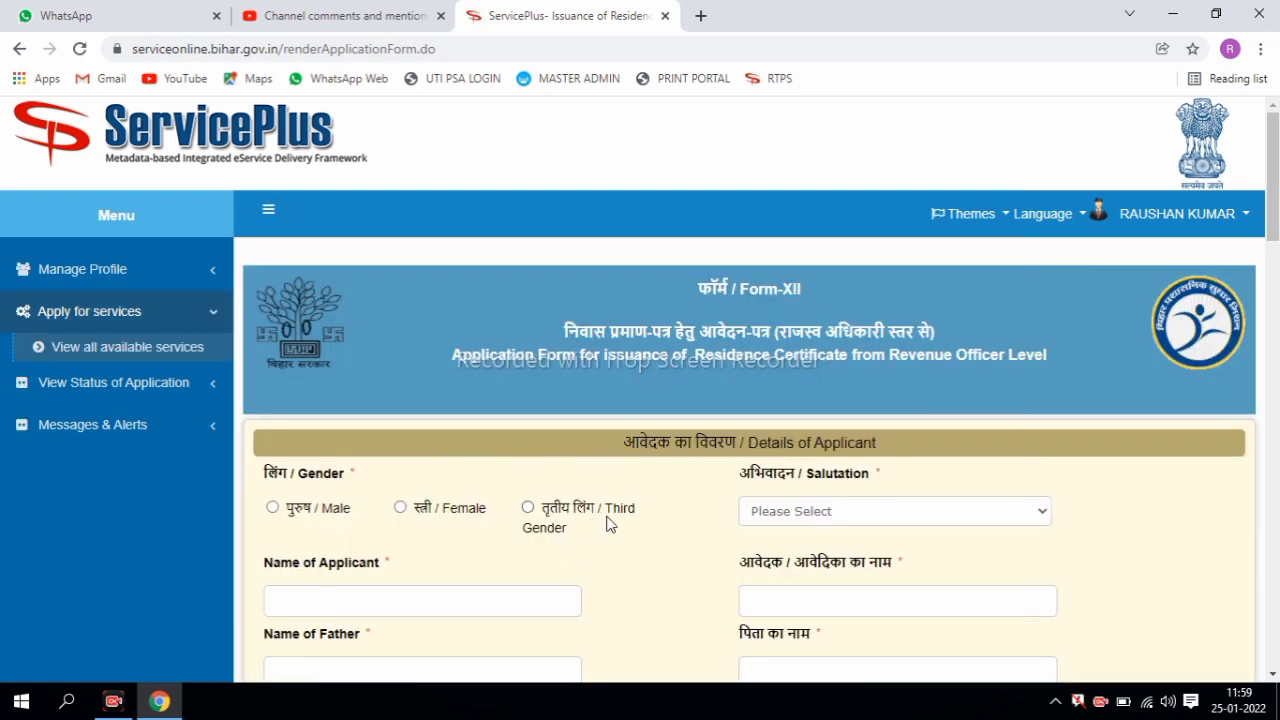
pyautogui.scroll(-3, 1272, 210)
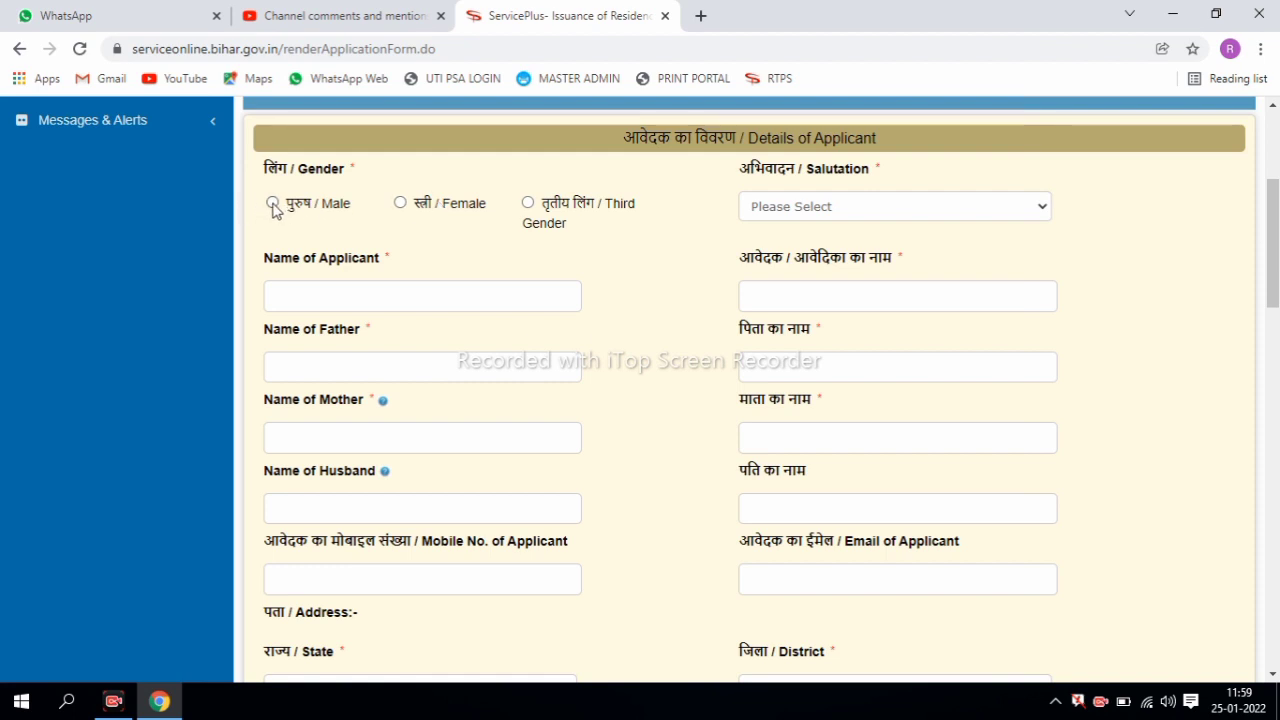
pyautogui.click(273, 204)
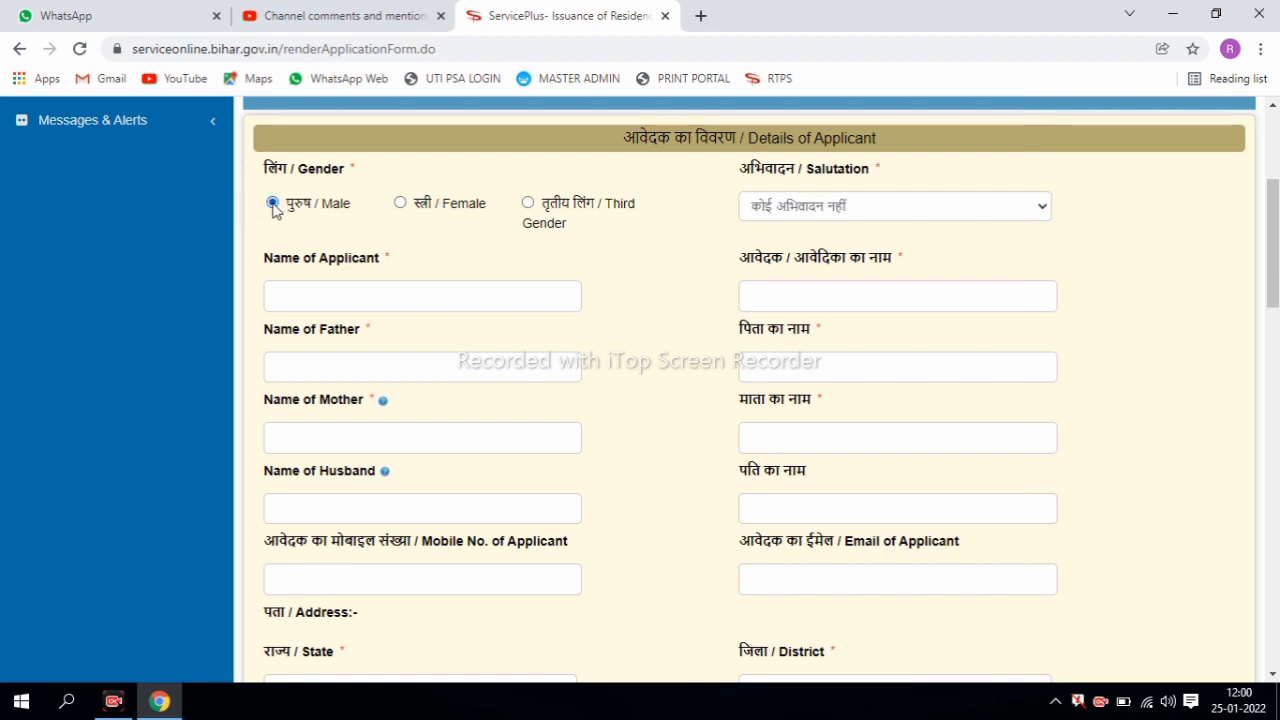
pyautogui.click(800, 217)
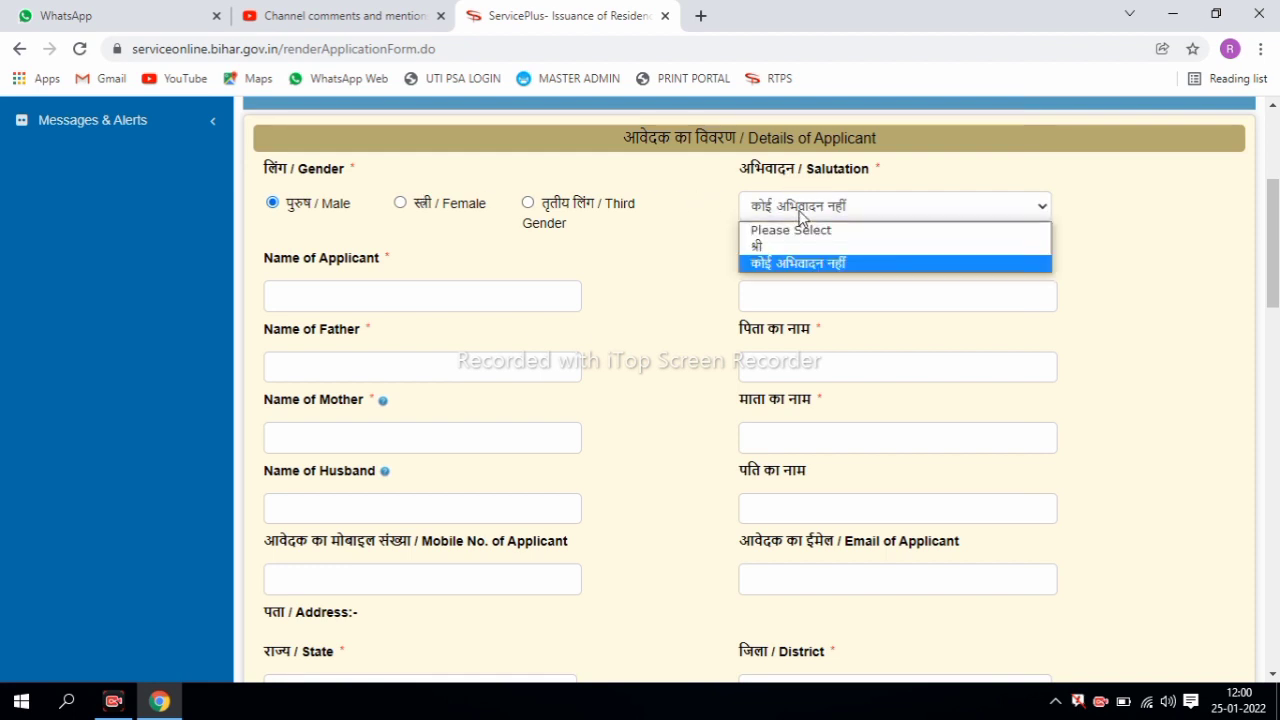
pyautogui.click(798, 248)
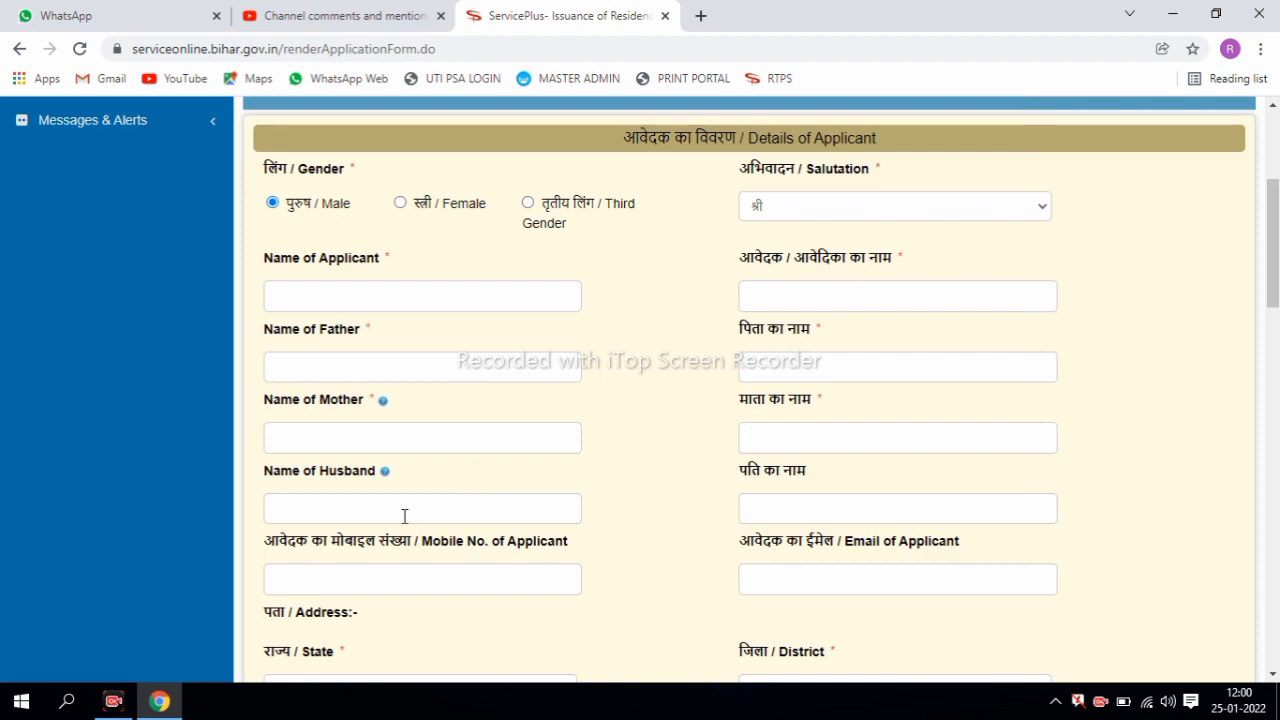
pyautogui.moveTo(1273, 270); pyautogui.dragTo(1273, 342)
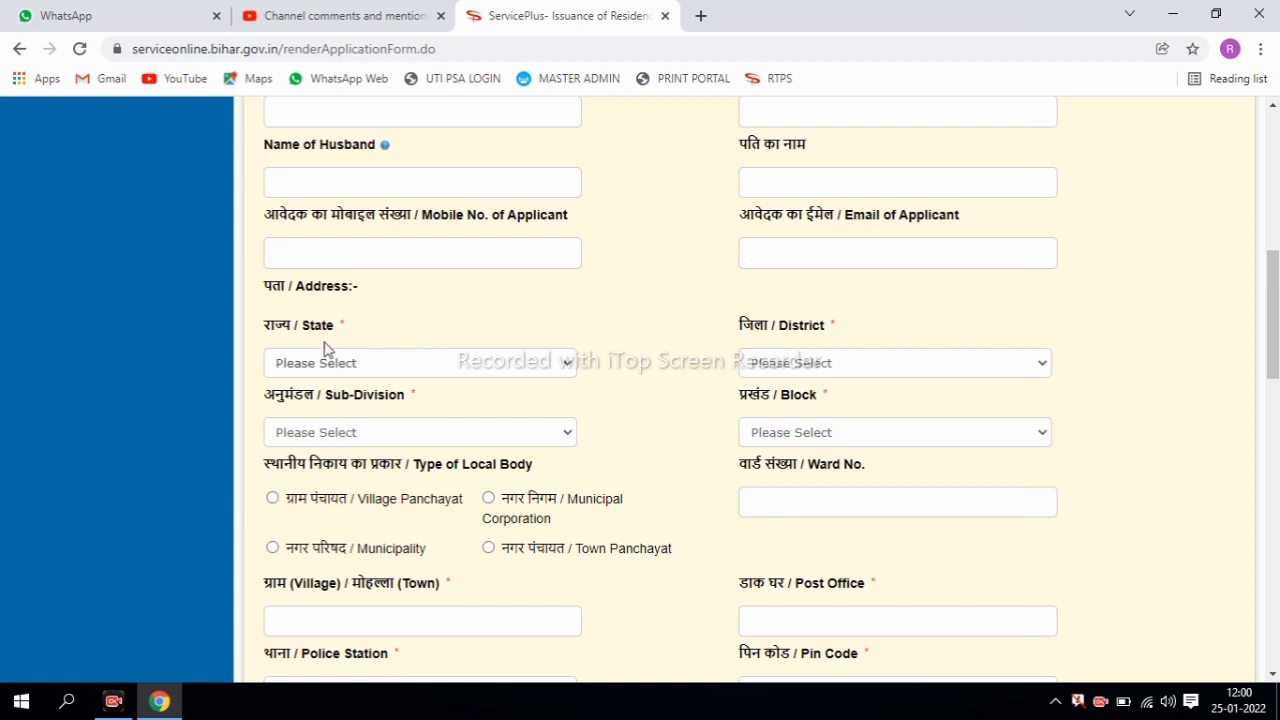
# - Fill the address with state BIHAR and district and sub-division AURANGABAD, checking the block list
pyautogui.click(296, 363)
pyautogui.click(298, 402)
pyautogui.click(779, 370)
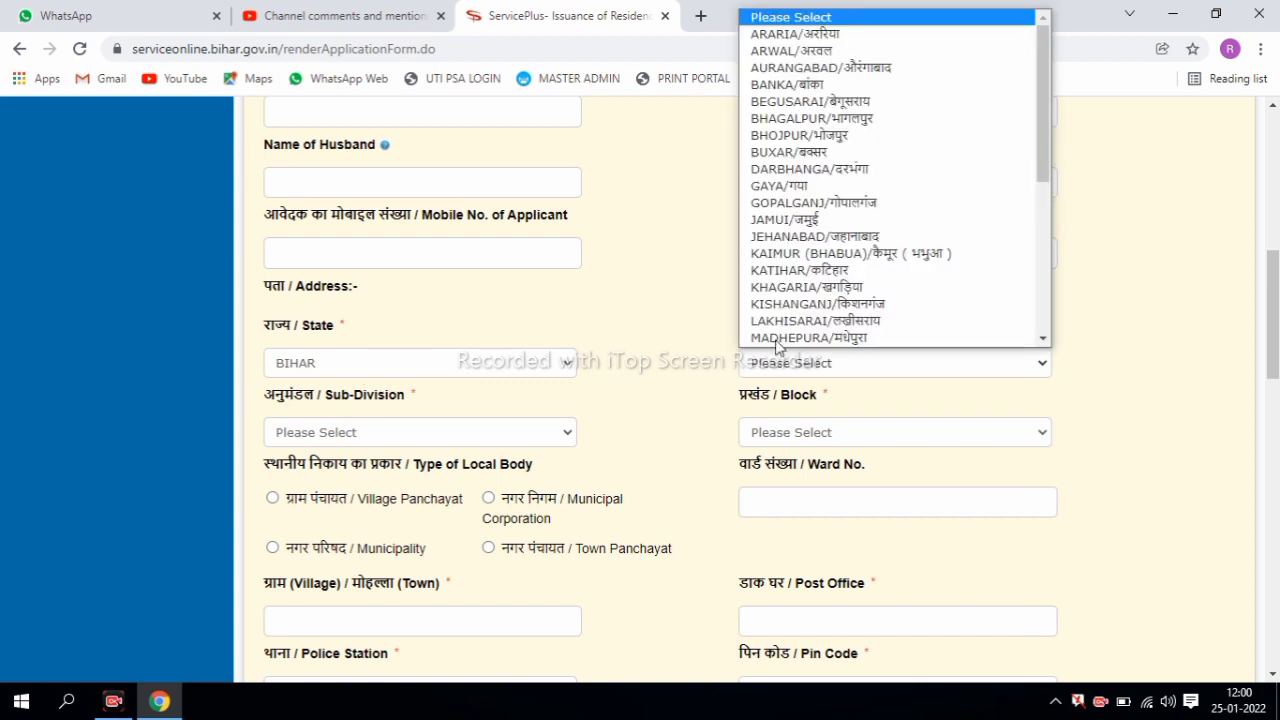
pyautogui.scroll(-1, 868, 60)
pyautogui.press('Escape')
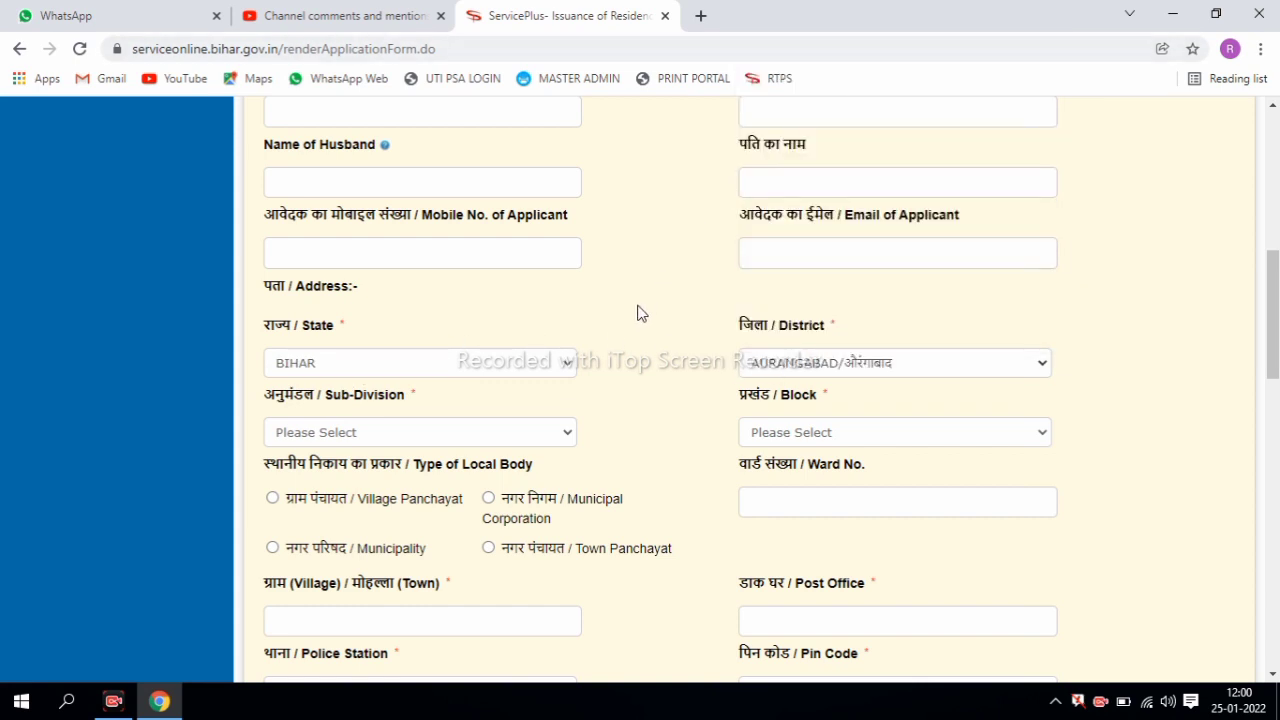
pyautogui.click(370, 432)
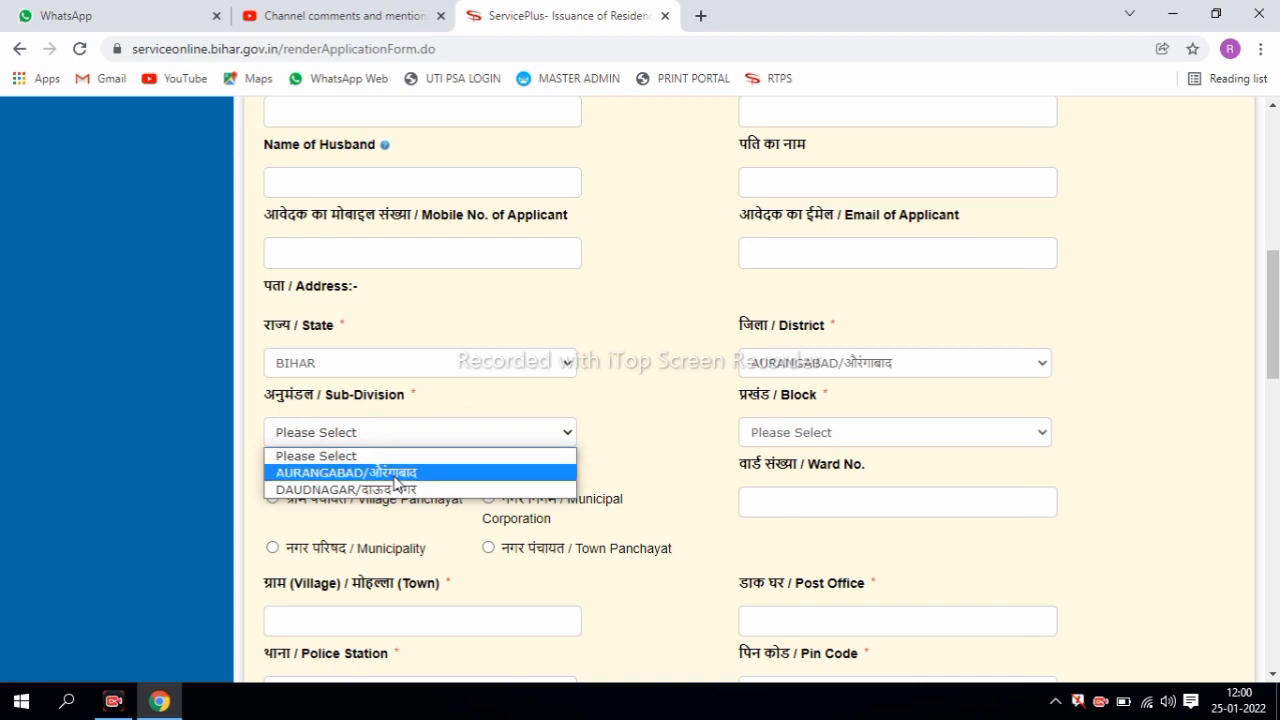
pyautogui.click(387, 466)
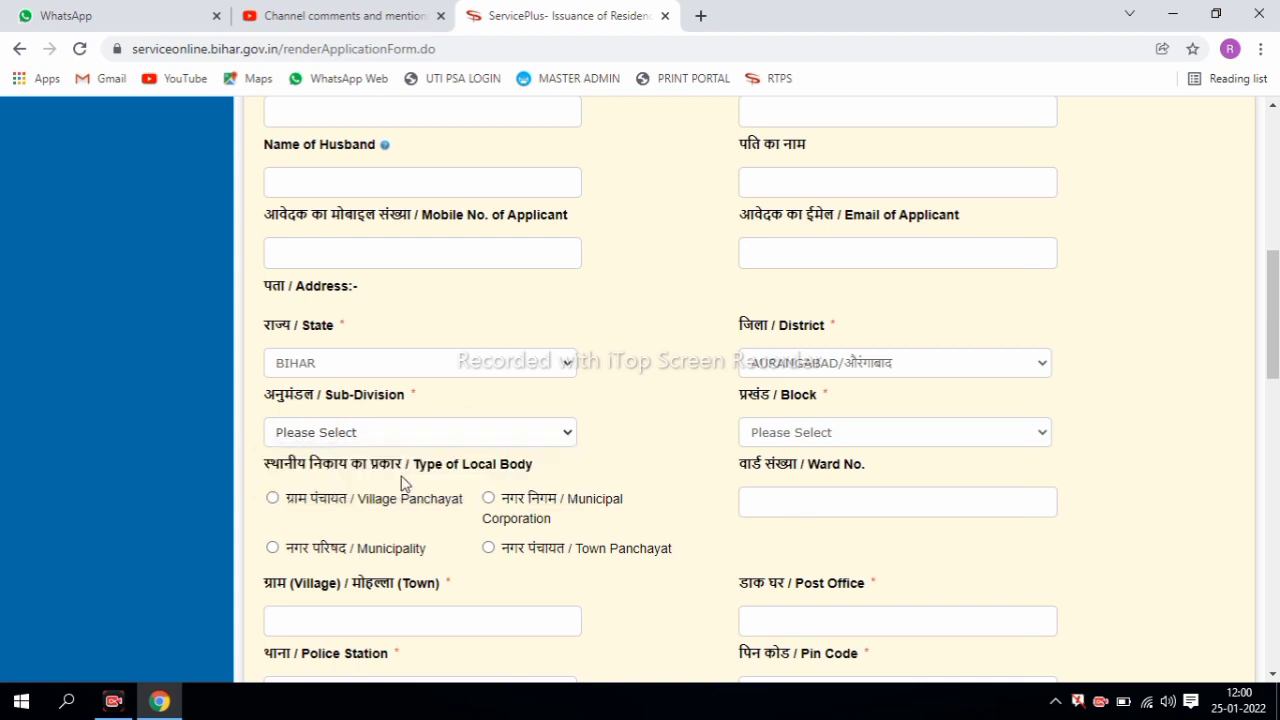
pyautogui.click(793, 435)
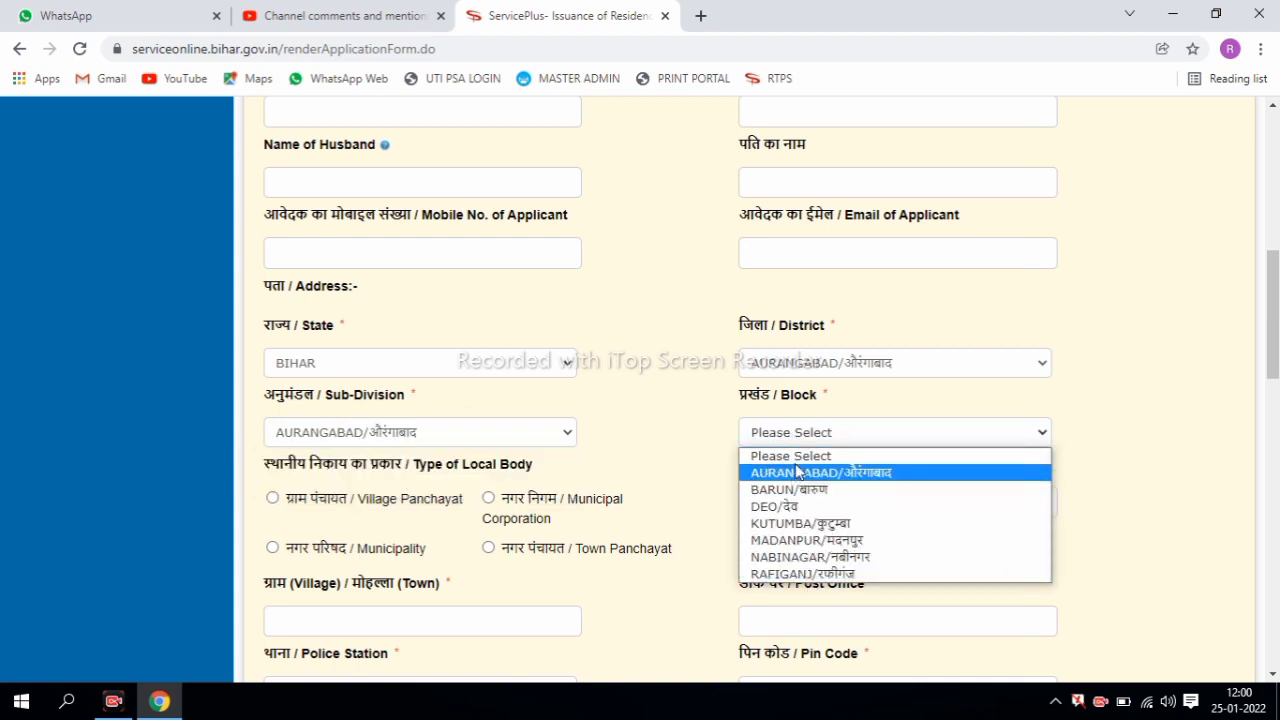
pyautogui.click(682, 474)
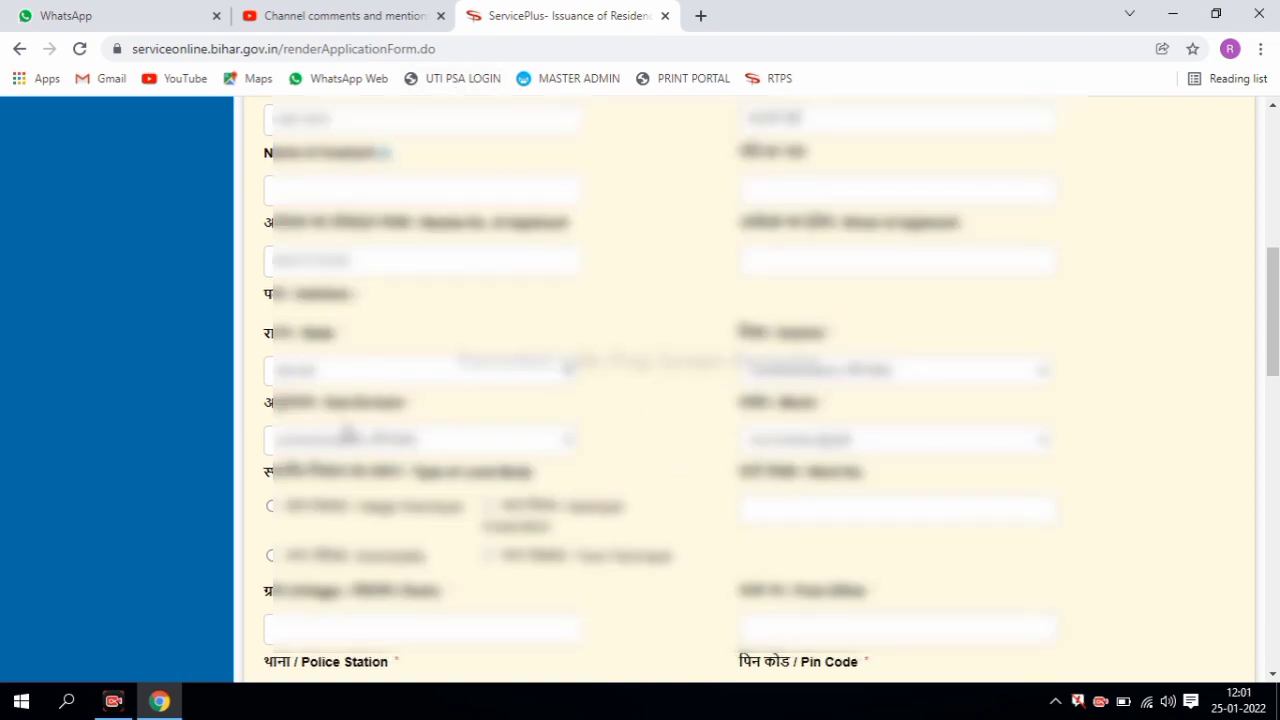
# - Set local body type to Village Panchayat and Police Station to Amba/अम्बा
pyautogui.moveTo(1273, 310); pyautogui.dragTo(1273, 222)
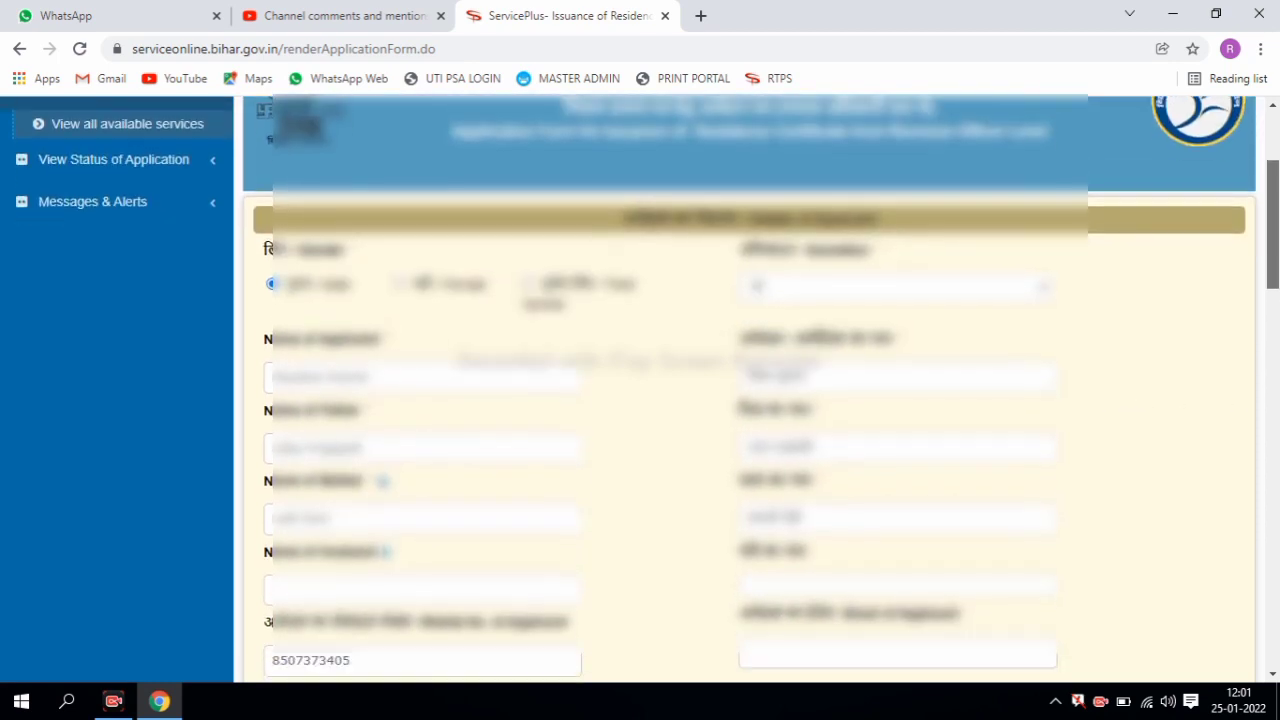
pyautogui.scroll(-7, 750, 390)
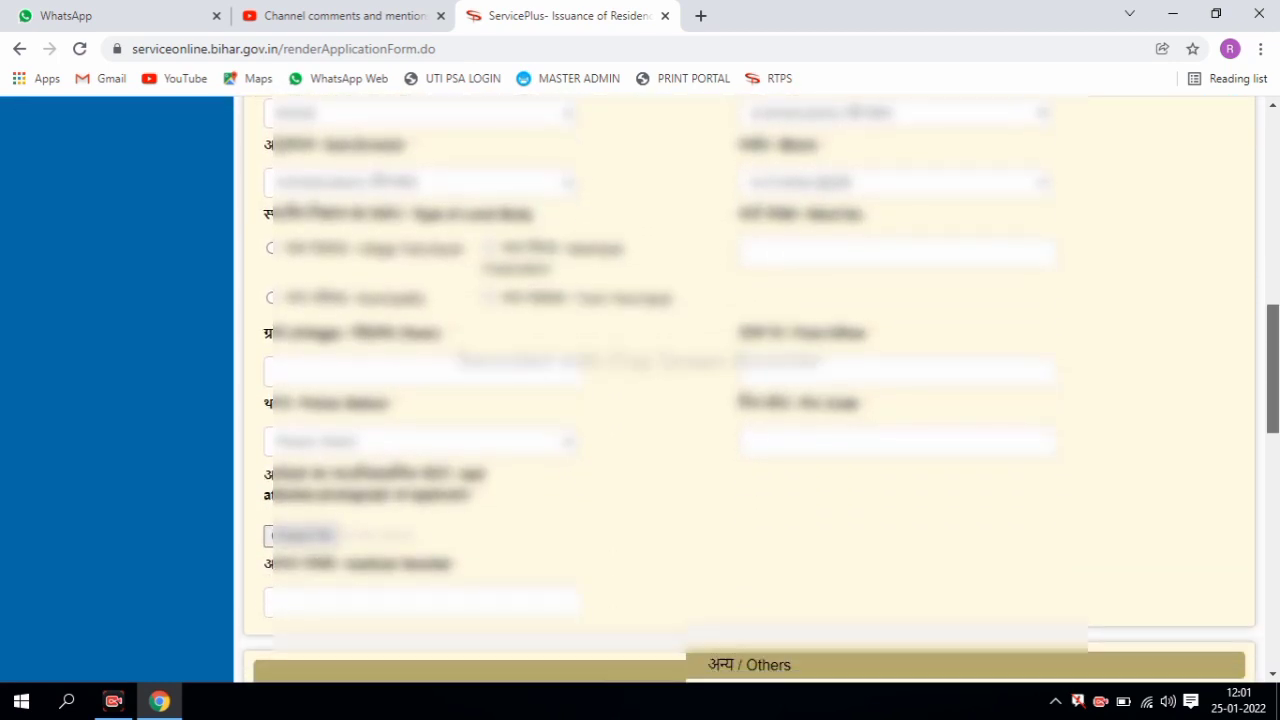
pyautogui.scroll(-1, 443, 130)
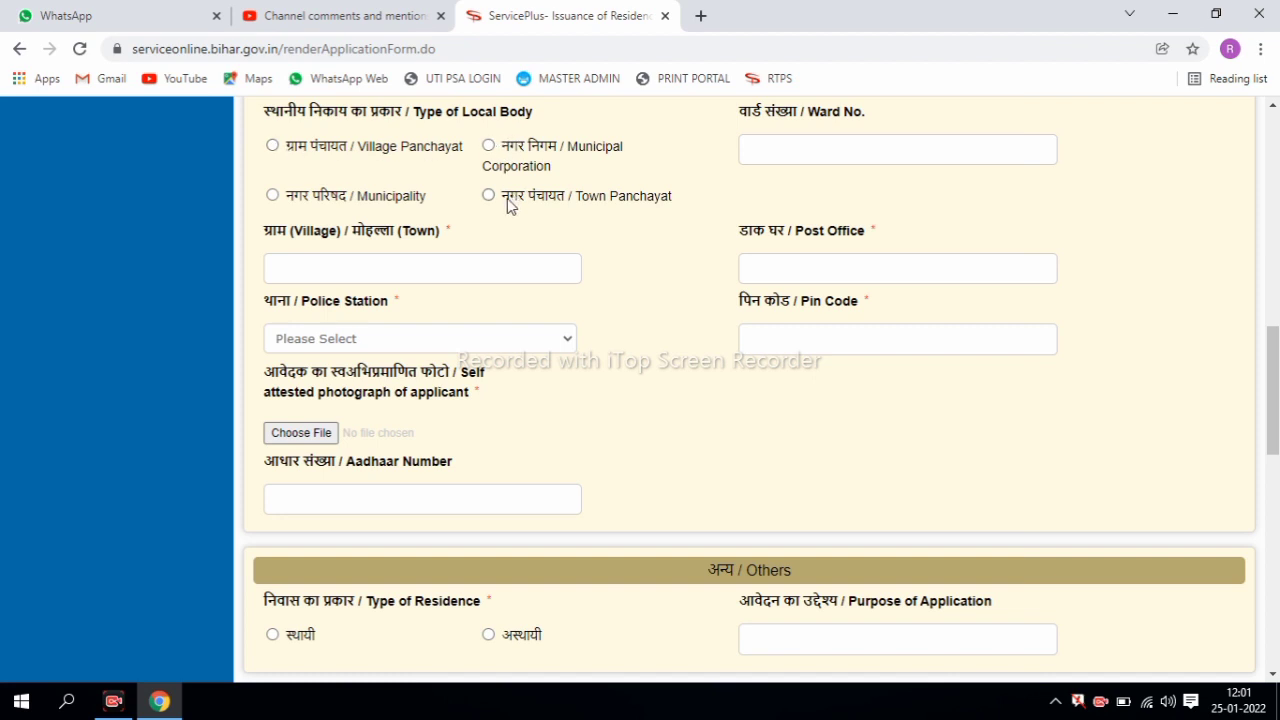
pyautogui.click(272, 147)
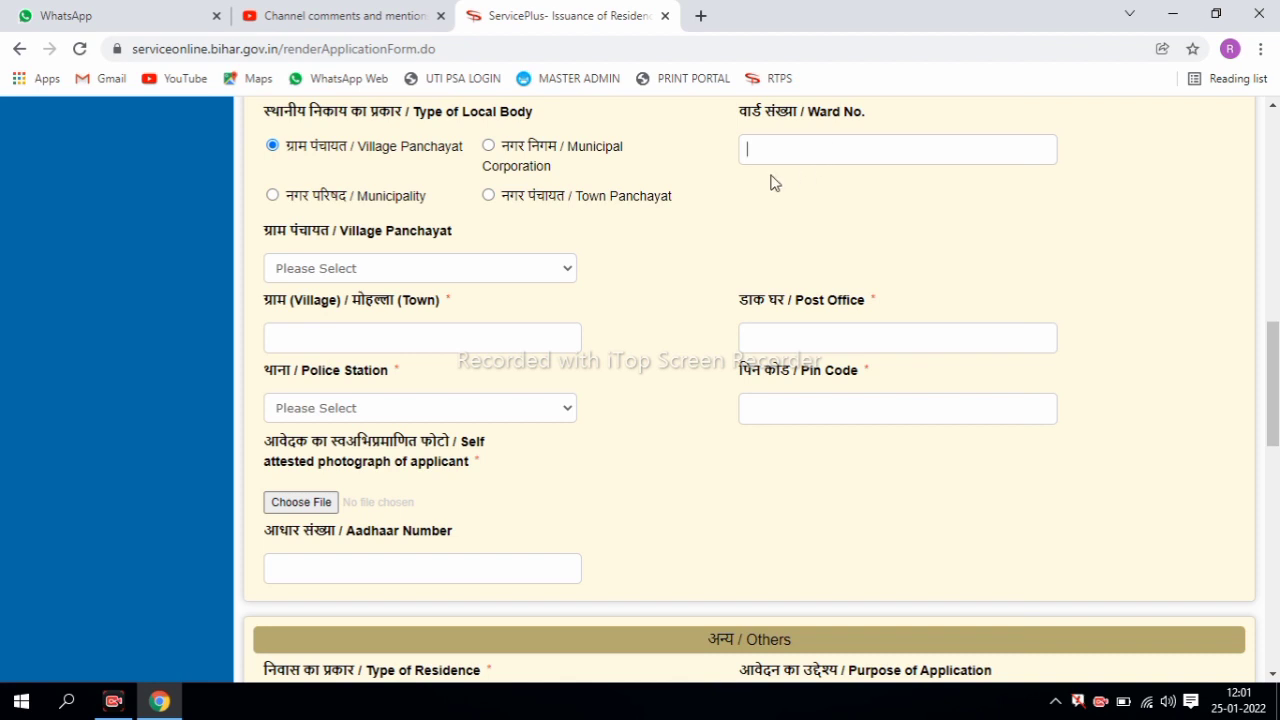
pyautogui.click(370, 270)
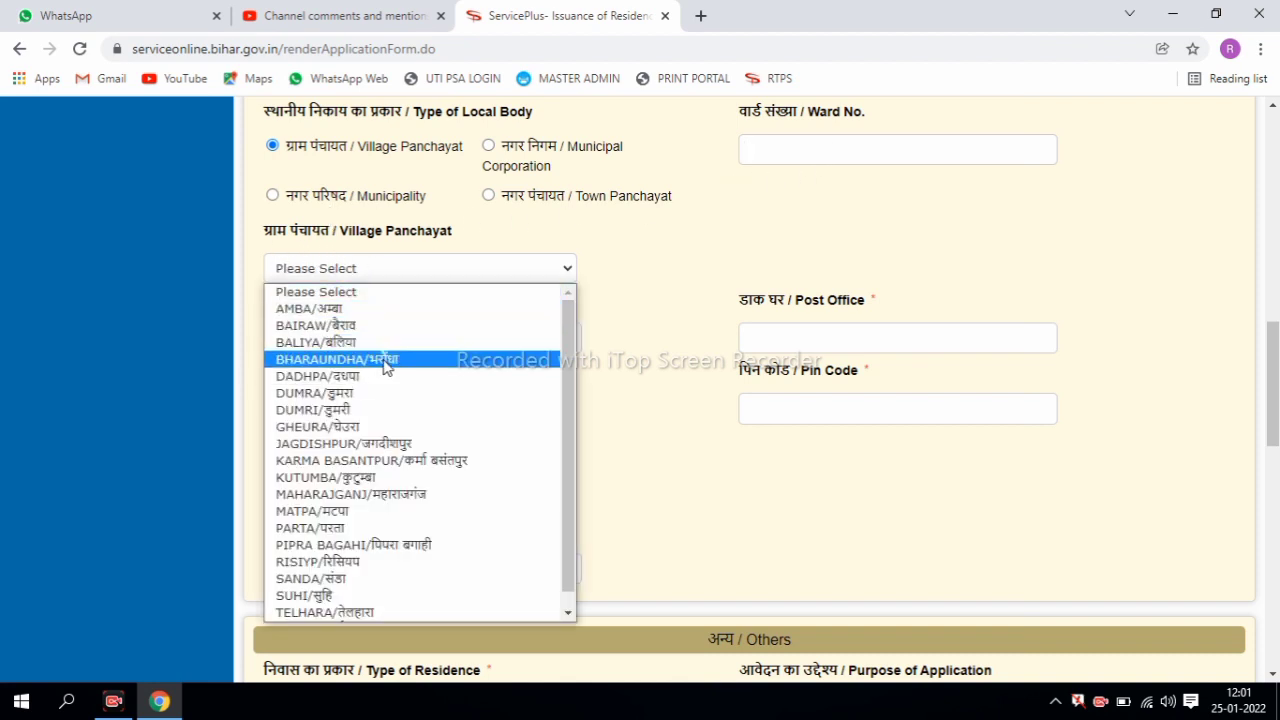
pyautogui.click(669, 296)
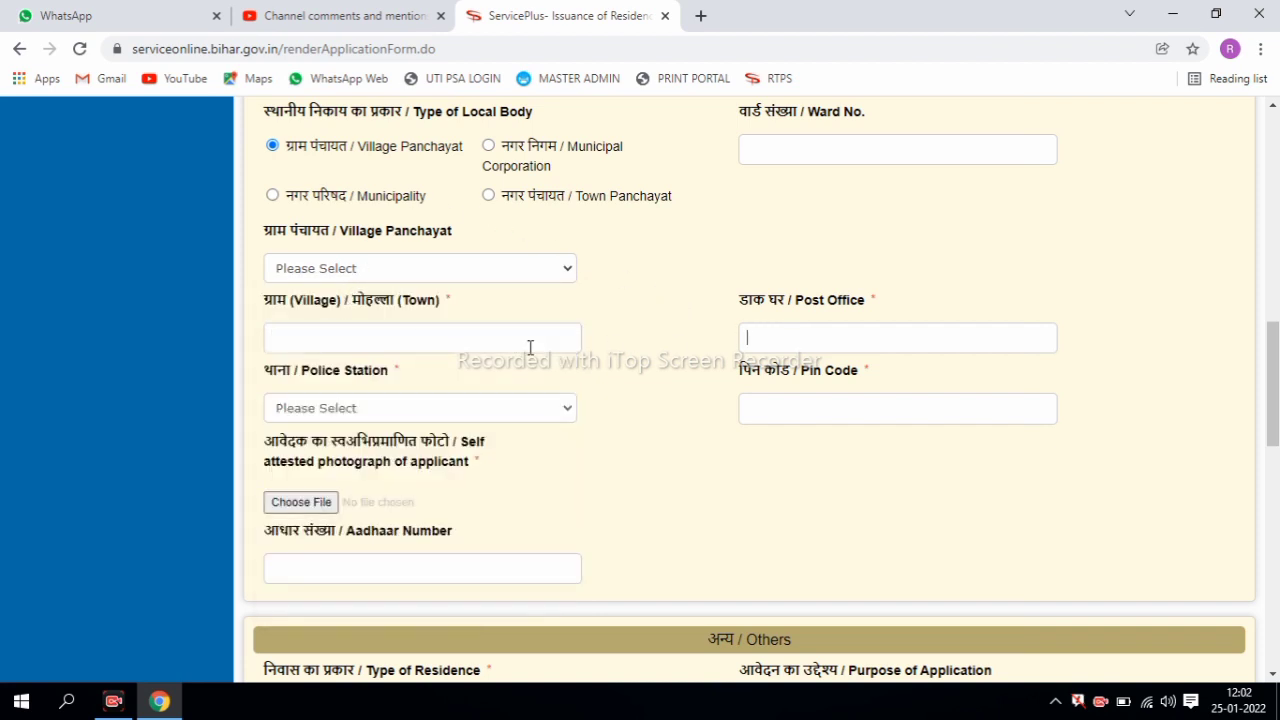
pyautogui.click(432, 407)
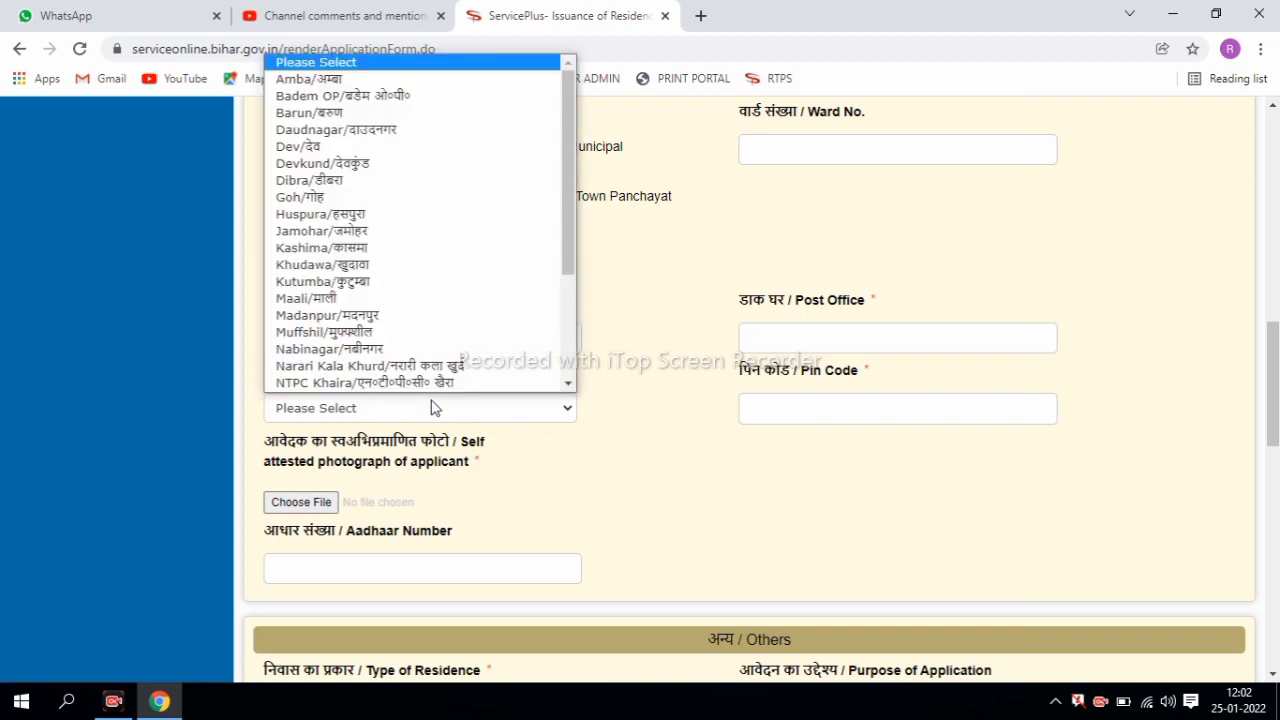
pyautogui.click(417, 78)
pyautogui.click(793, 405)
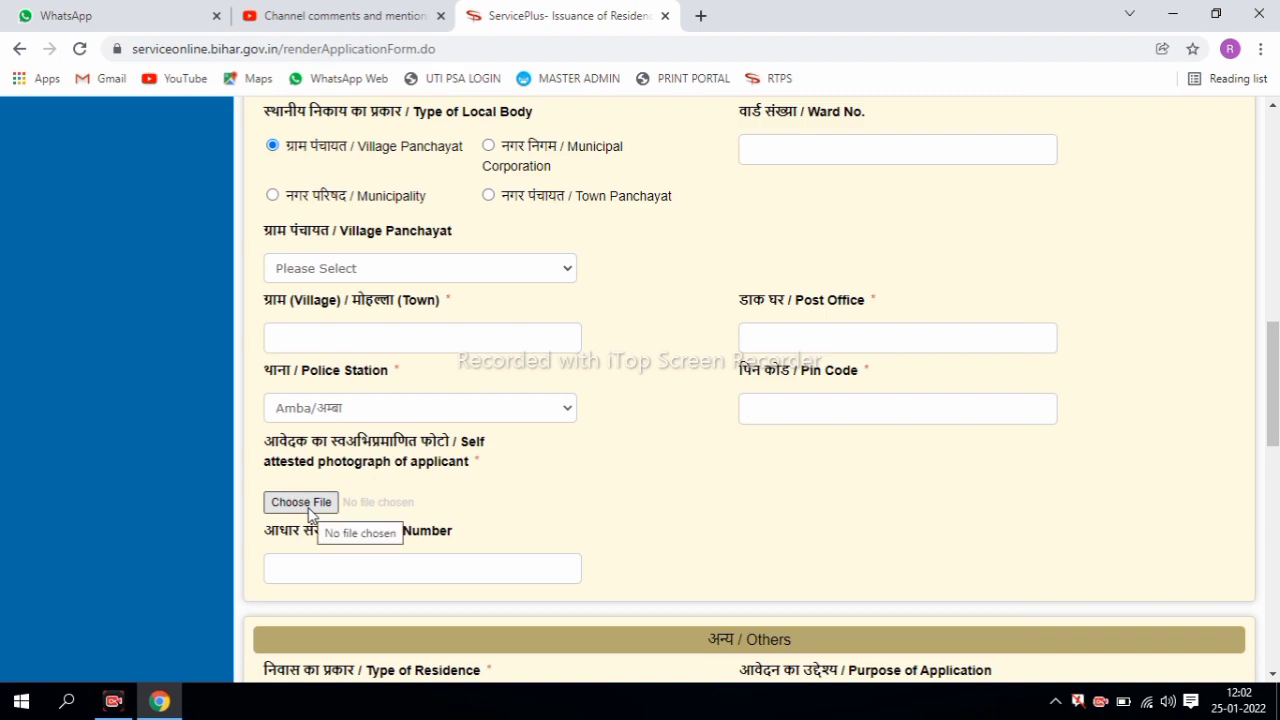
# - Choose स्थायी as Type of Residence under Others and tick I Agree on the self-declaration
pyautogui.scroll(-3, 826, 410)
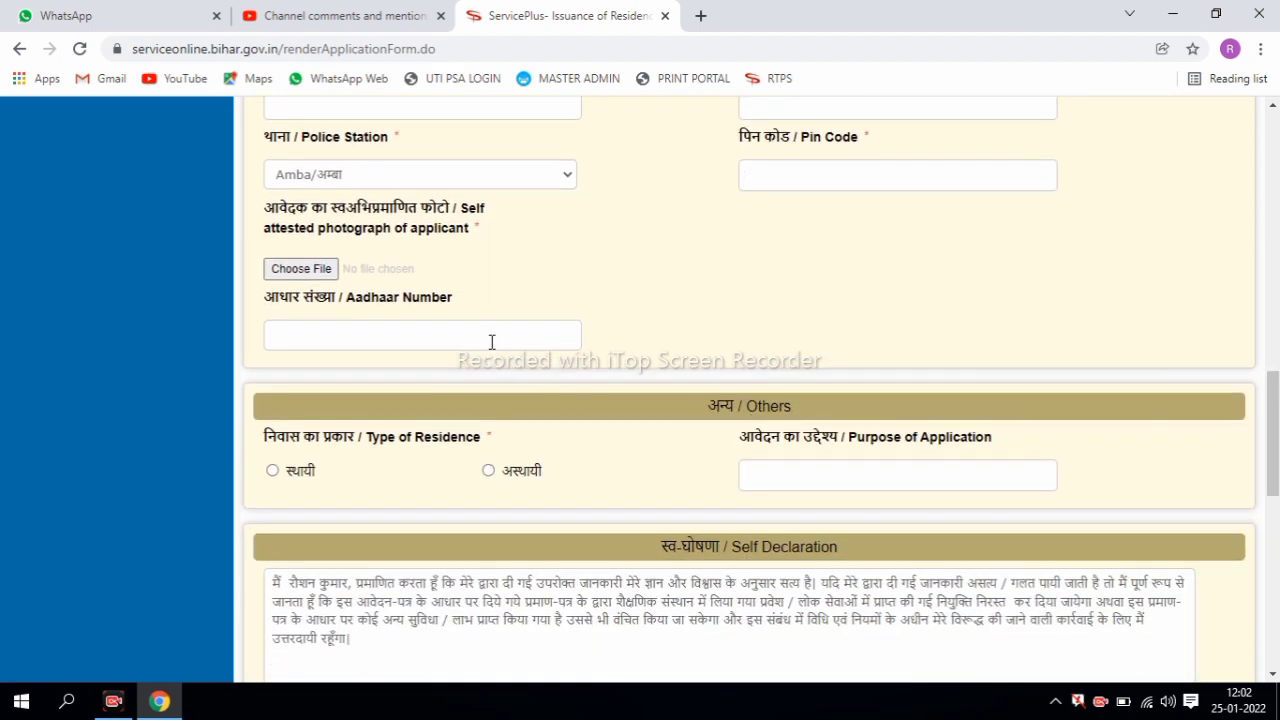
pyautogui.click(509, 329)
pyautogui.click(875, 473)
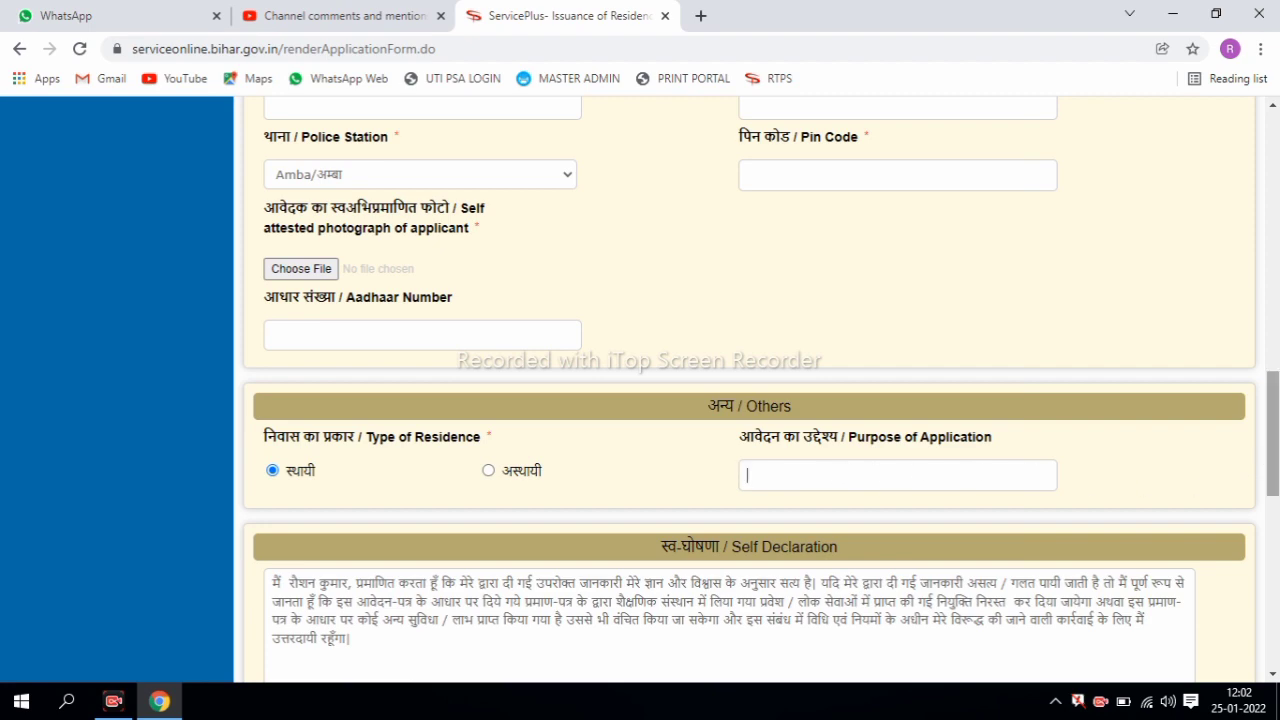
pyautogui.scroll(-3, 1272, 440)
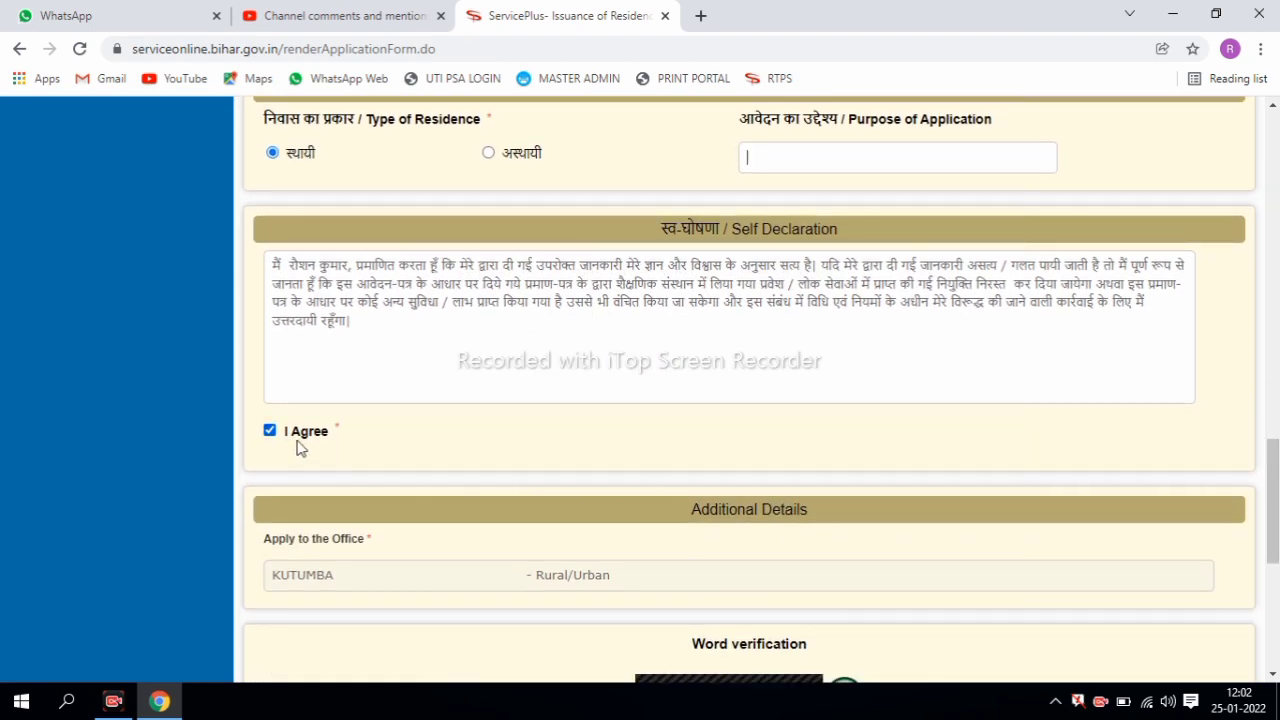
pyautogui.scroll(-2, 907, 521)
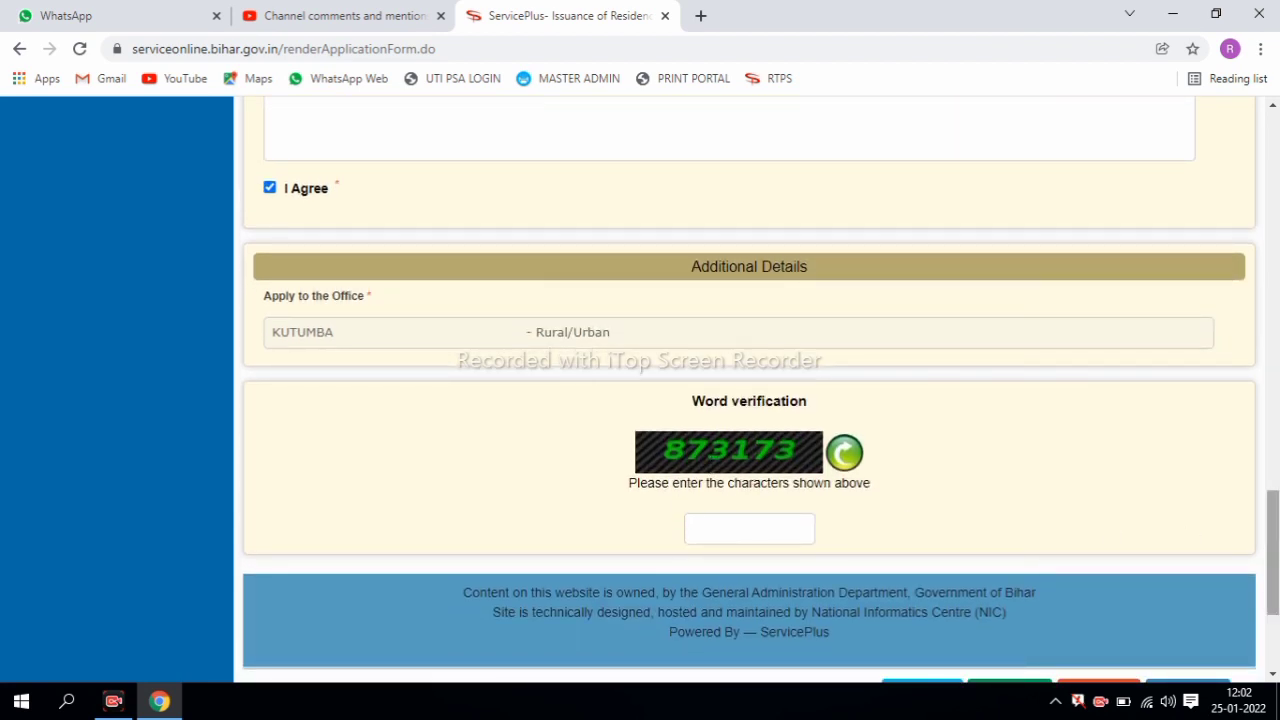
# - With purpose राशन कार्ड, fill the word-verification code, proceed and confirm the reminder with OK
pyautogui.scroll(-2, 980, 528)
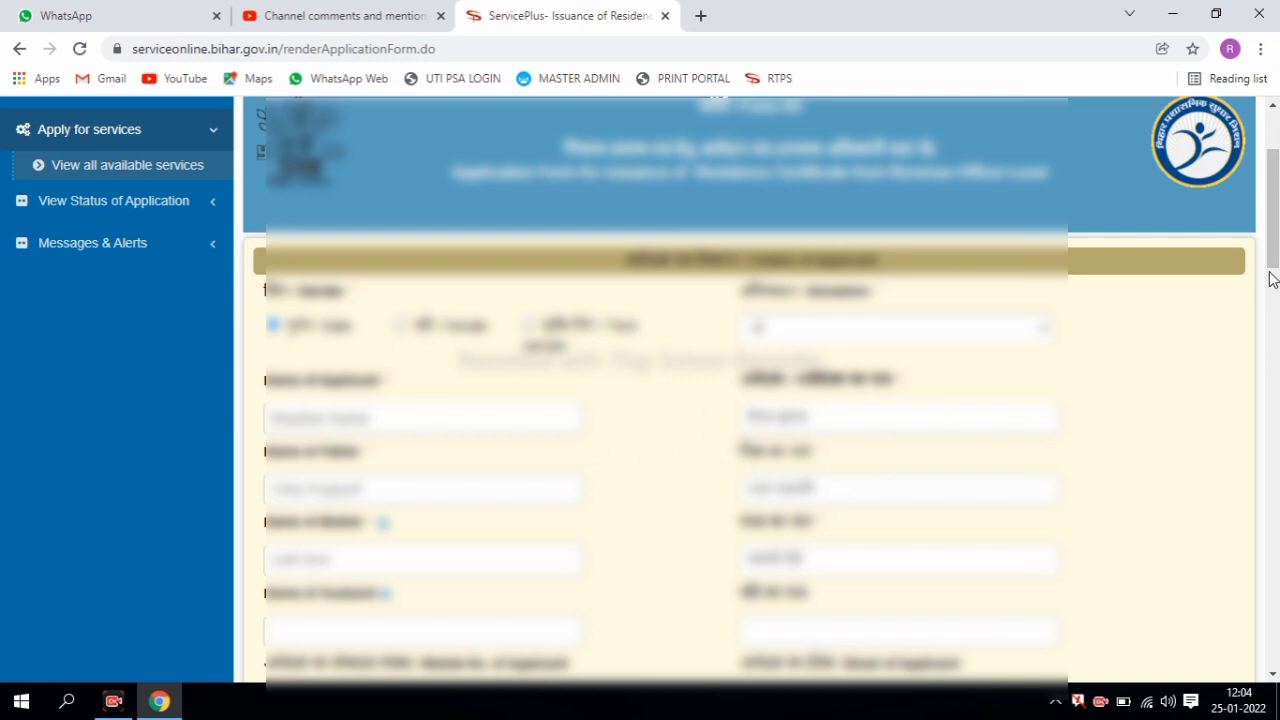
pyautogui.moveTo(1272, 207); pyautogui.dragTo(1274, 464)
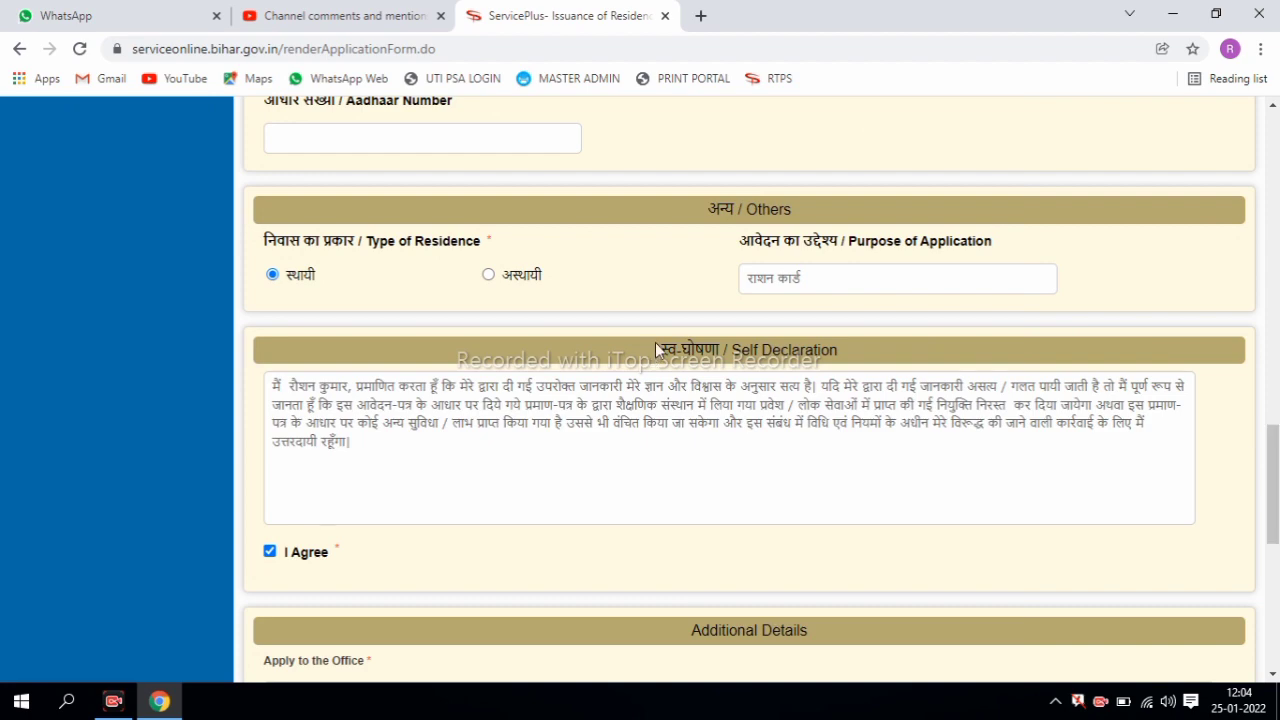
pyautogui.scroll(-10, 1208, 422)
pyautogui.click(711, 405)
pyautogui.write('873173')
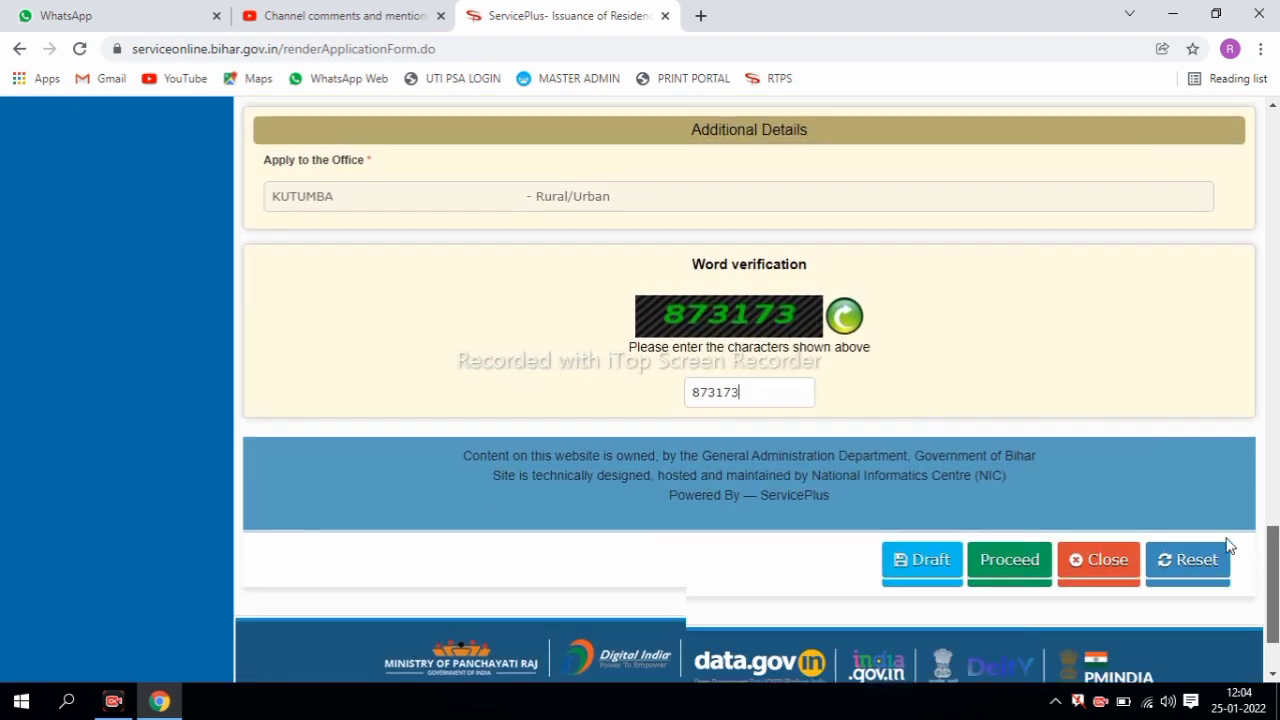
pyautogui.click(1032, 583)
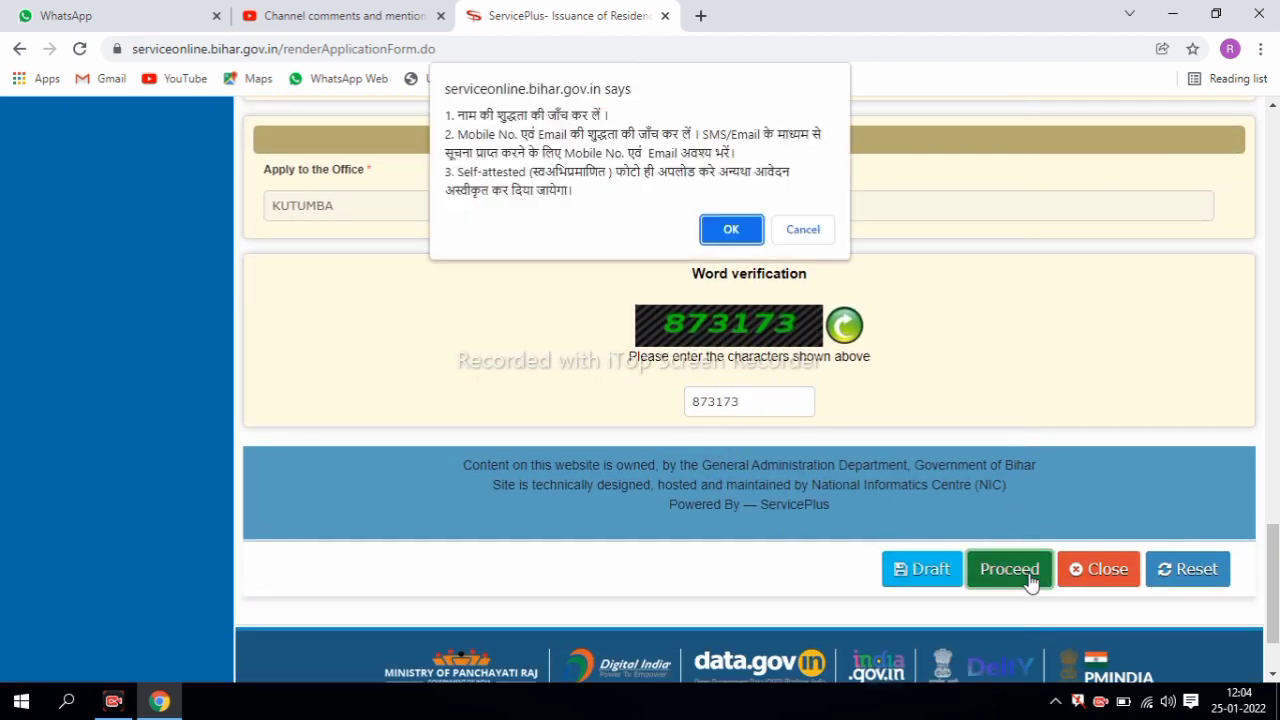
pyautogui.click(725, 239)
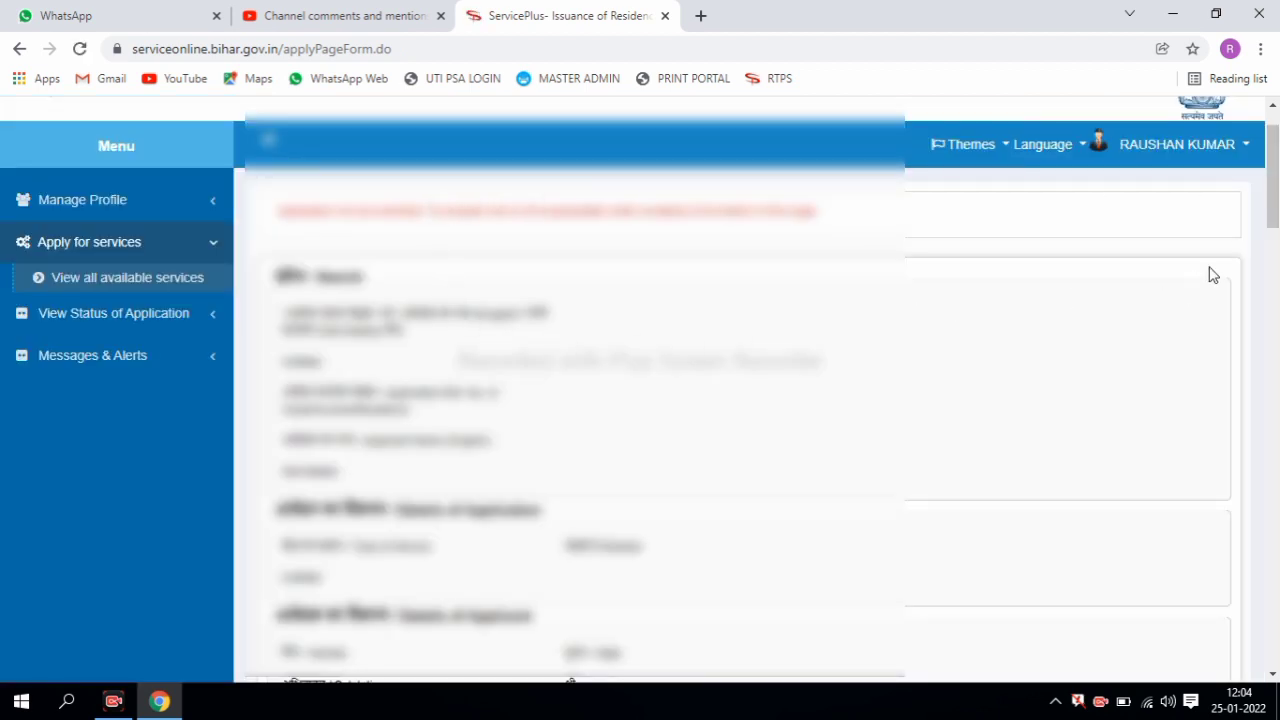
# - Scroll through the application preview and choose Attach Document
pyautogui.moveTo(1274, 158); pyautogui.dragTo(1276, 640)
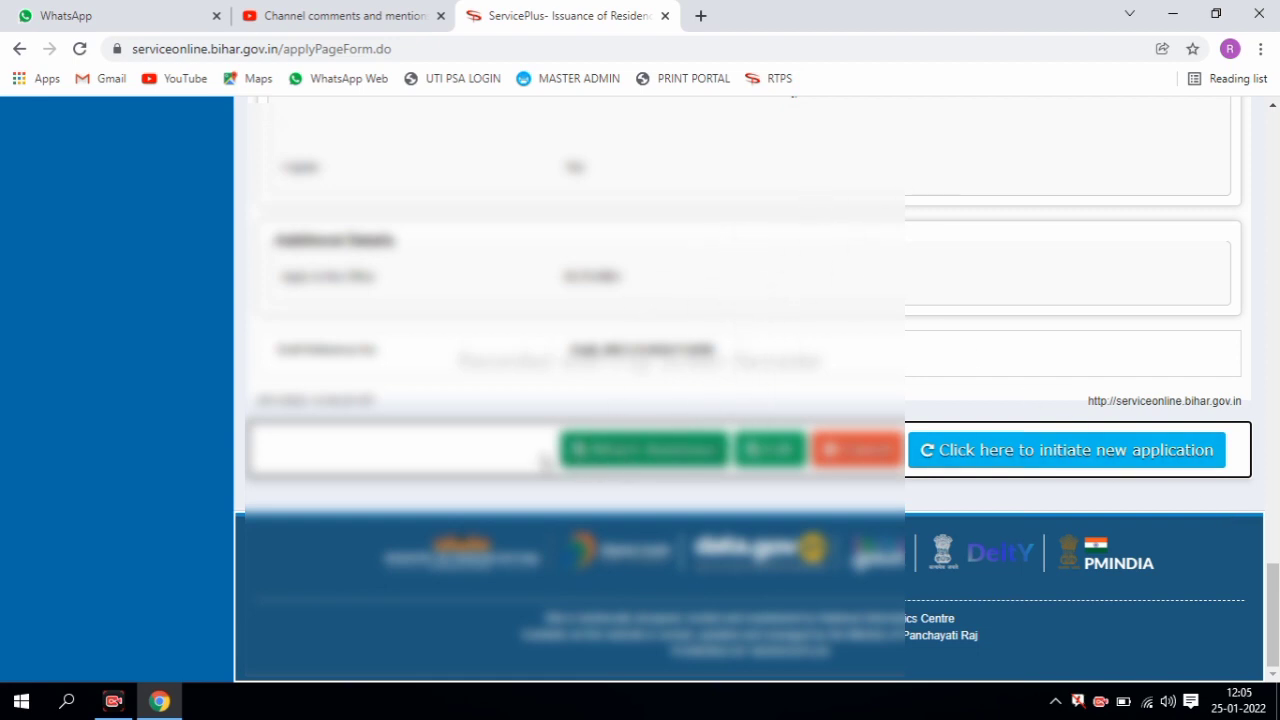
pyautogui.click(622, 460)
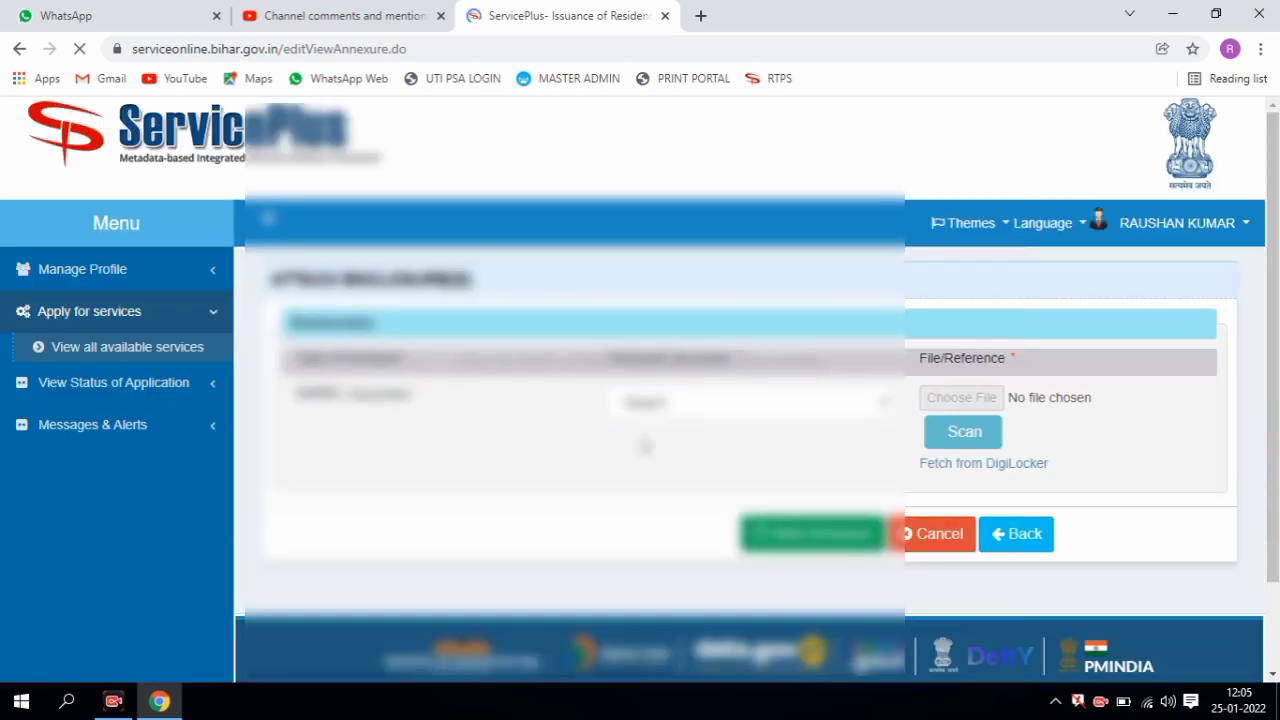
# - Upload AADHAR.jpg as the आधार कार्ड enclosure and save the annexure
pyautogui.click(717, 405)
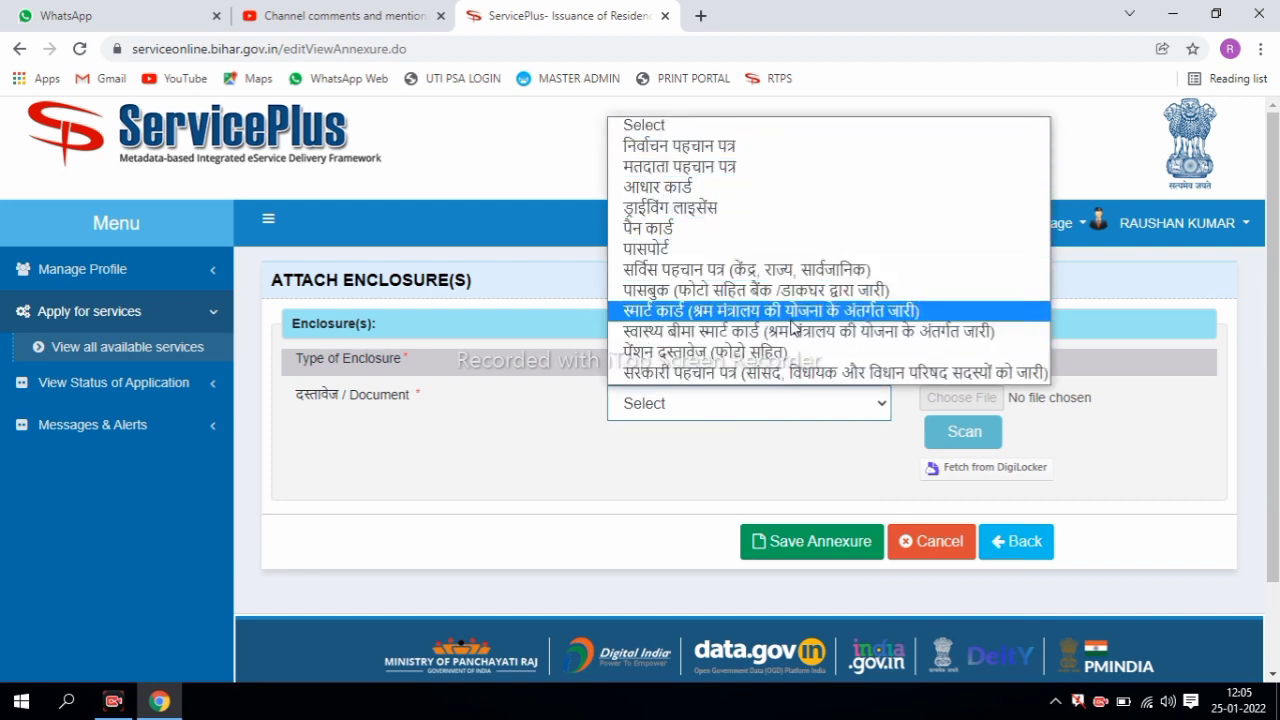
pyautogui.click(766, 196)
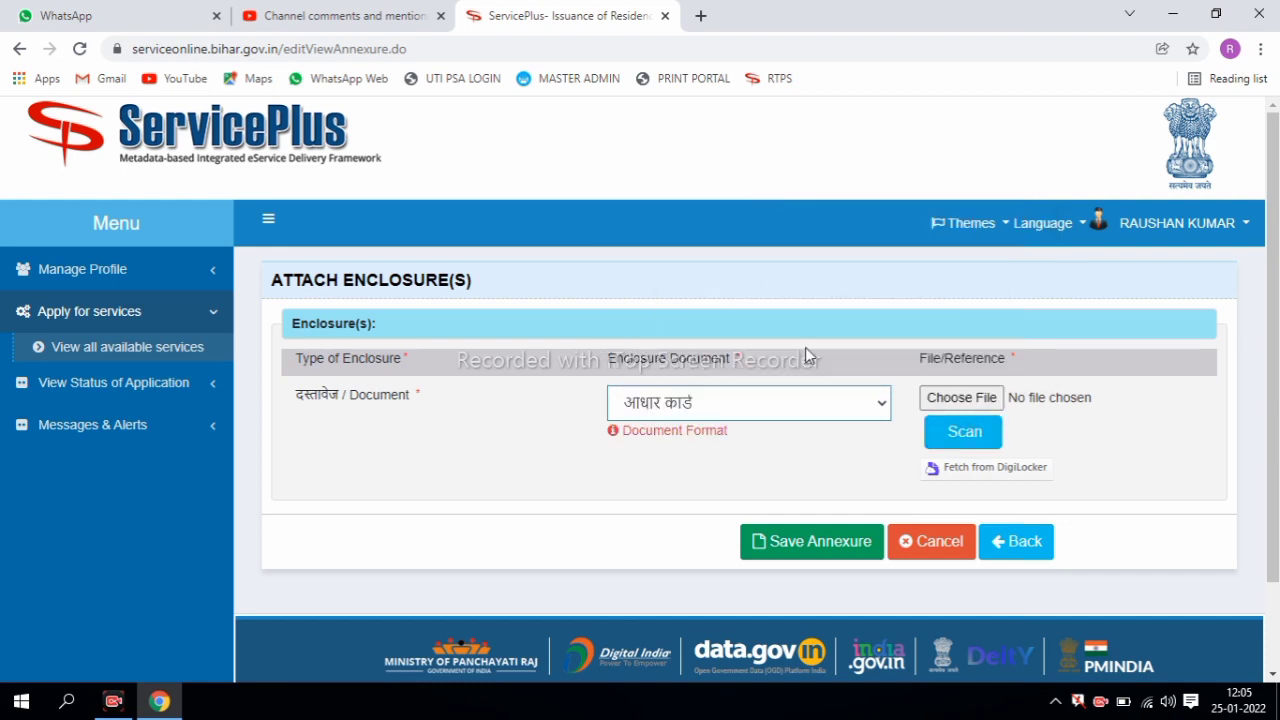
pyautogui.click(979, 404)
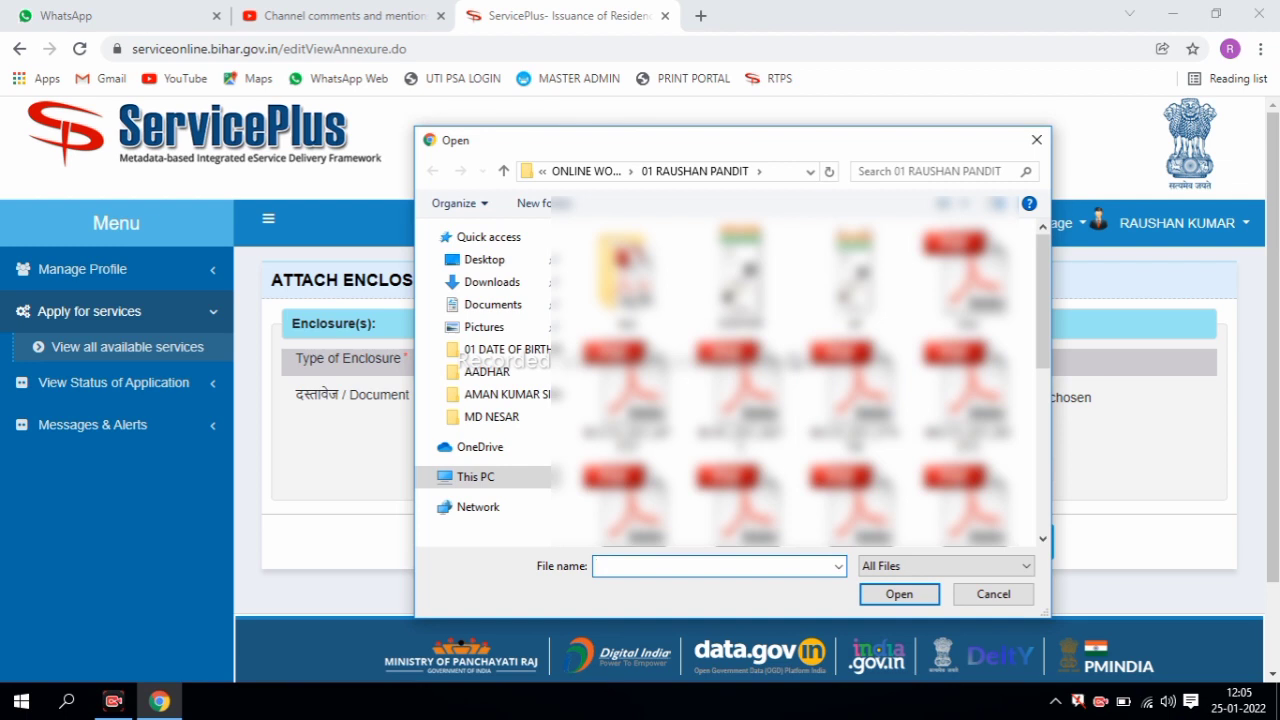
pyautogui.doubleClick(740, 270)
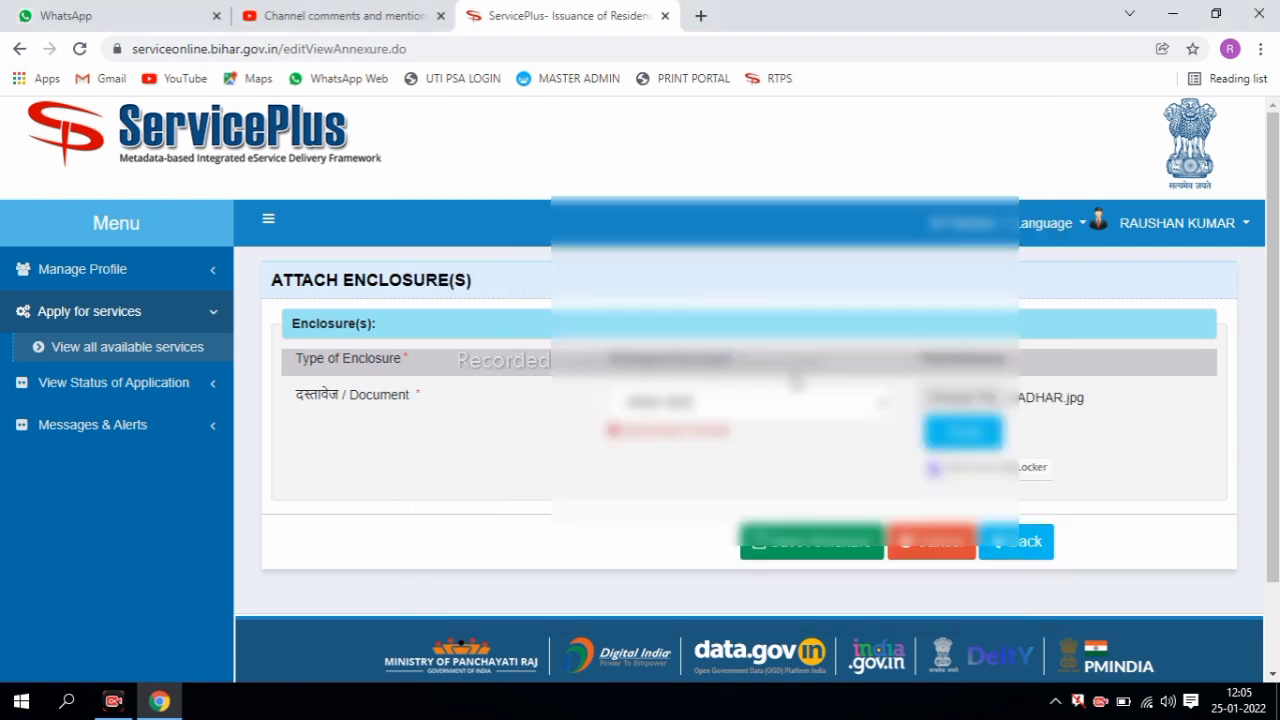
pyautogui.click(814, 558)
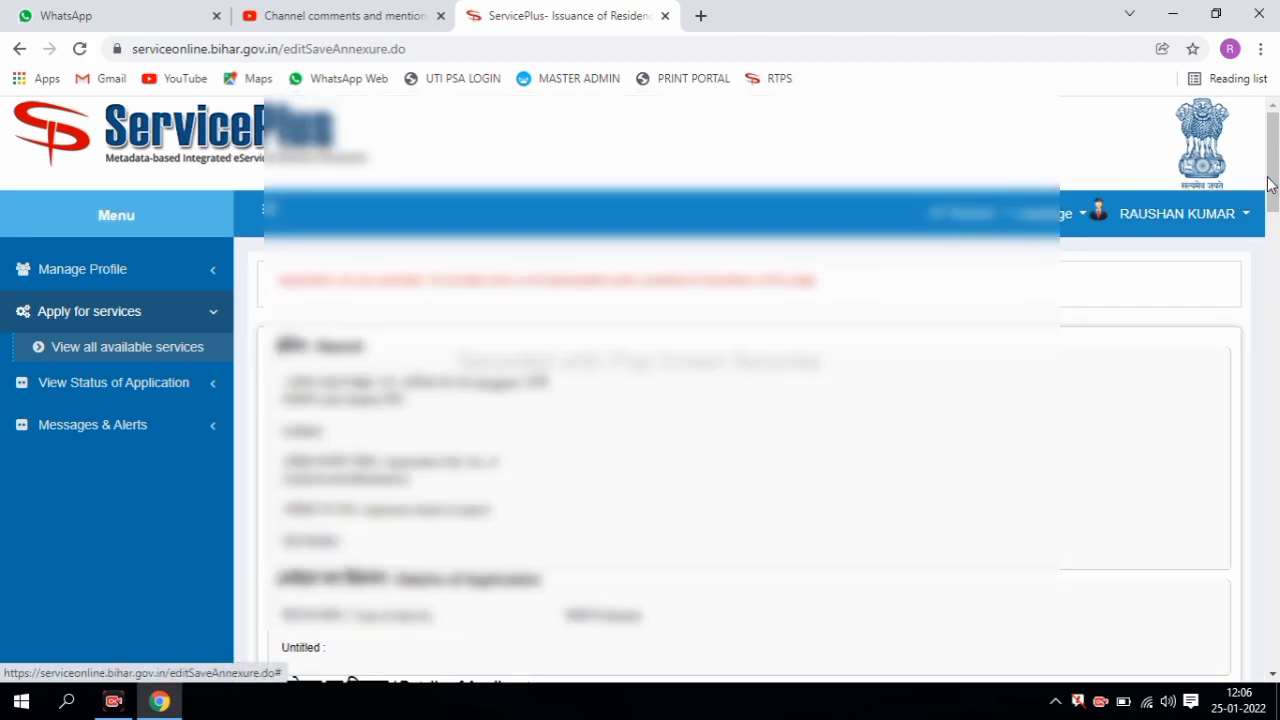
# - Submit the application from the bottom of the summary page to get the acknowledgement
pyautogui.scroll(-4, 1103, 243)
pyautogui.moveTo(1274, 240); pyautogui.dragTo(1275, 612)
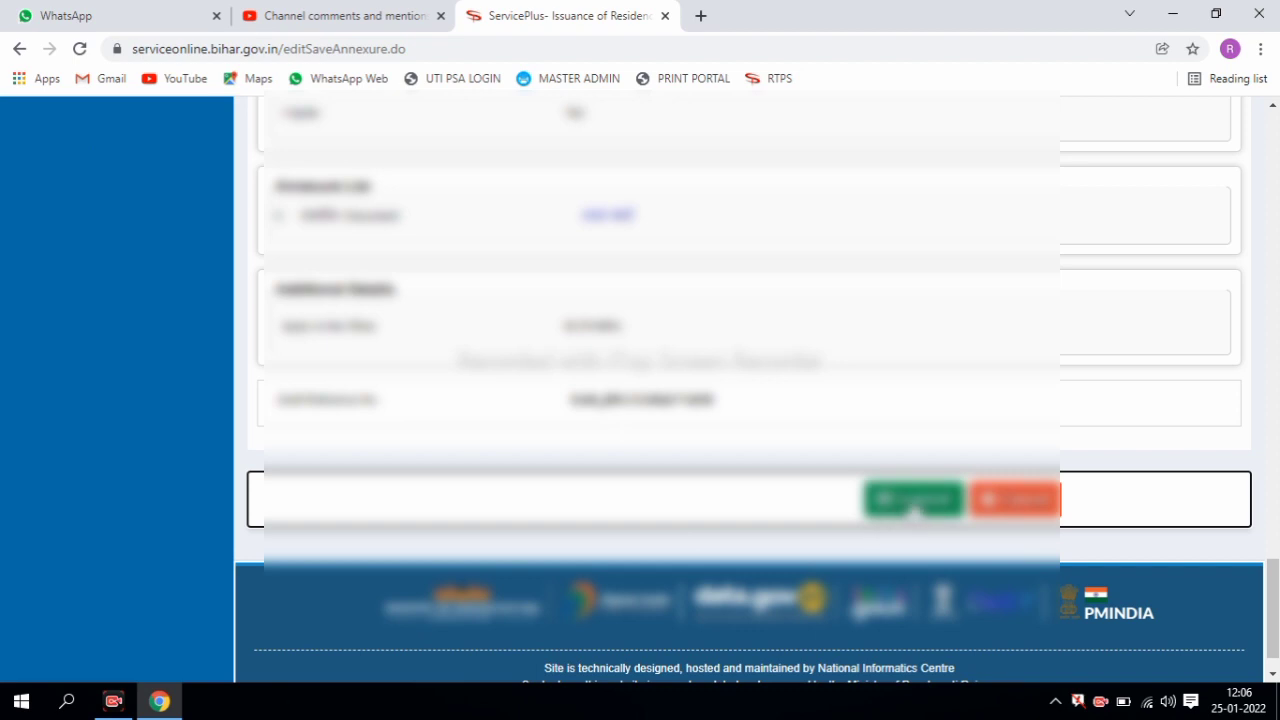
pyautogui.click(912, 500)
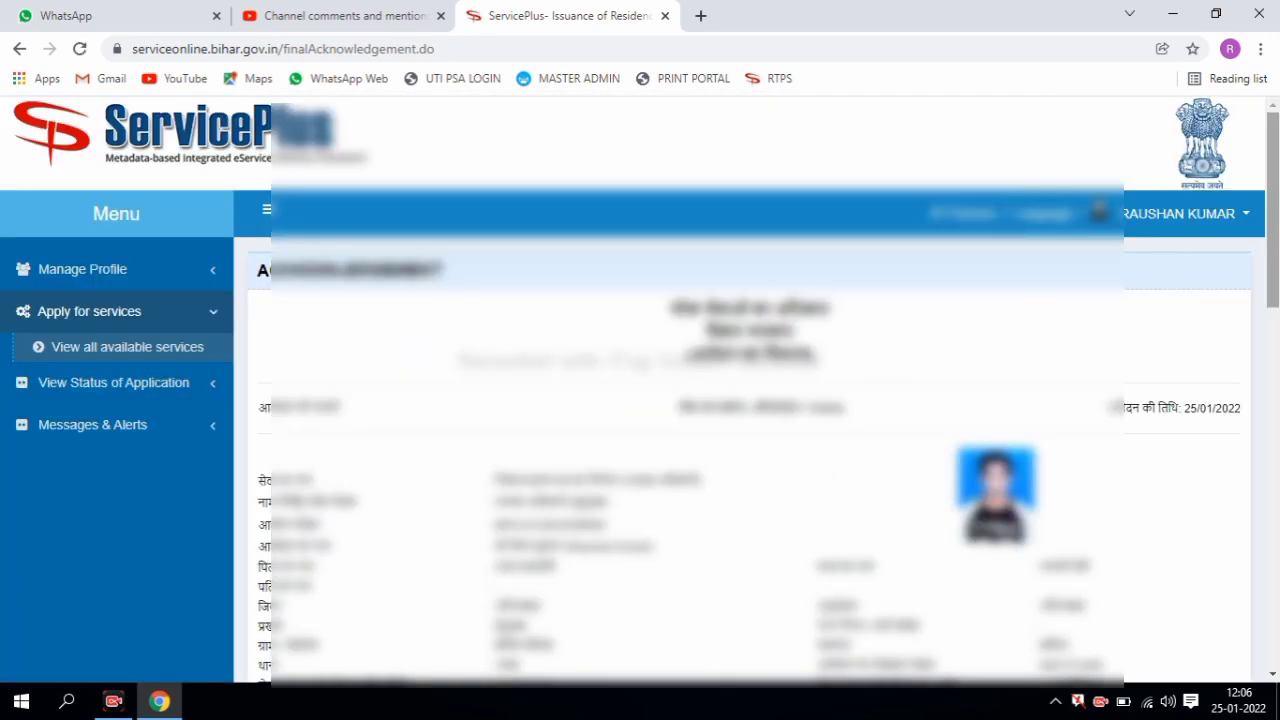
pyautogui.scroll(-2, 846, 468)
pyautogui.scroll(-2, 1099, 301)
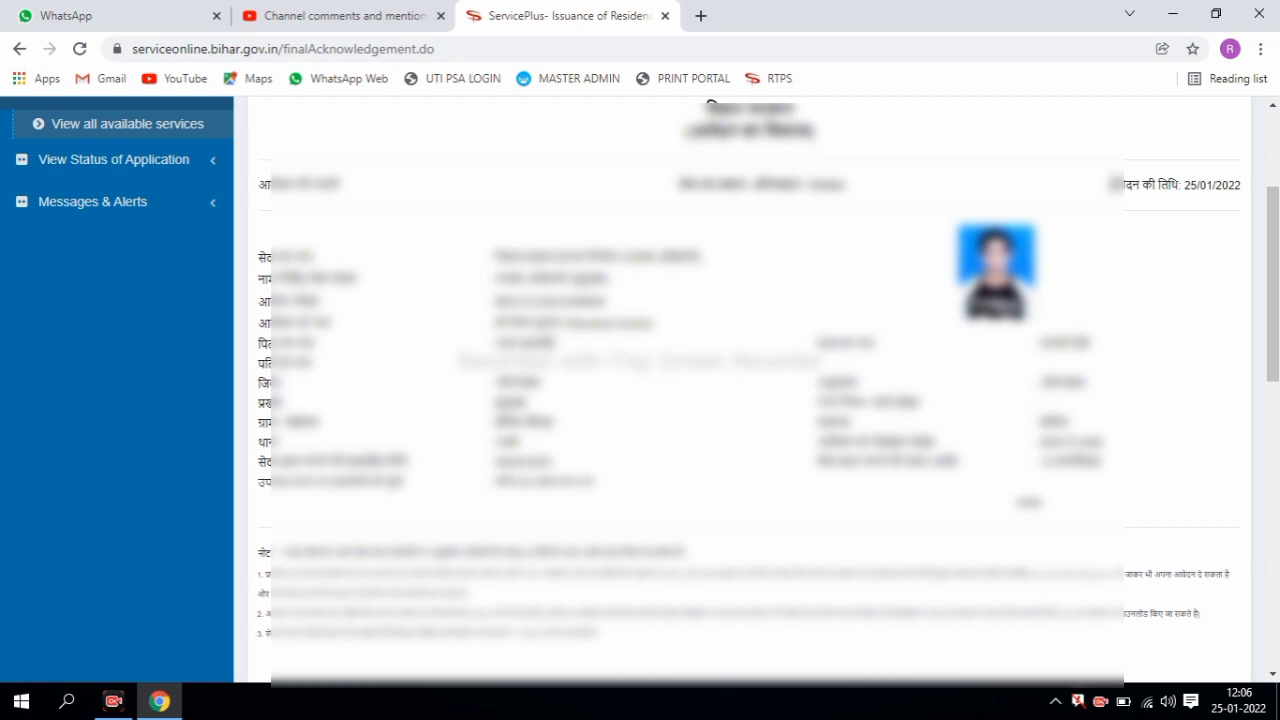
pyautogui.moveTo(1110, 184); pyautogui.dragTo(1250, 190)
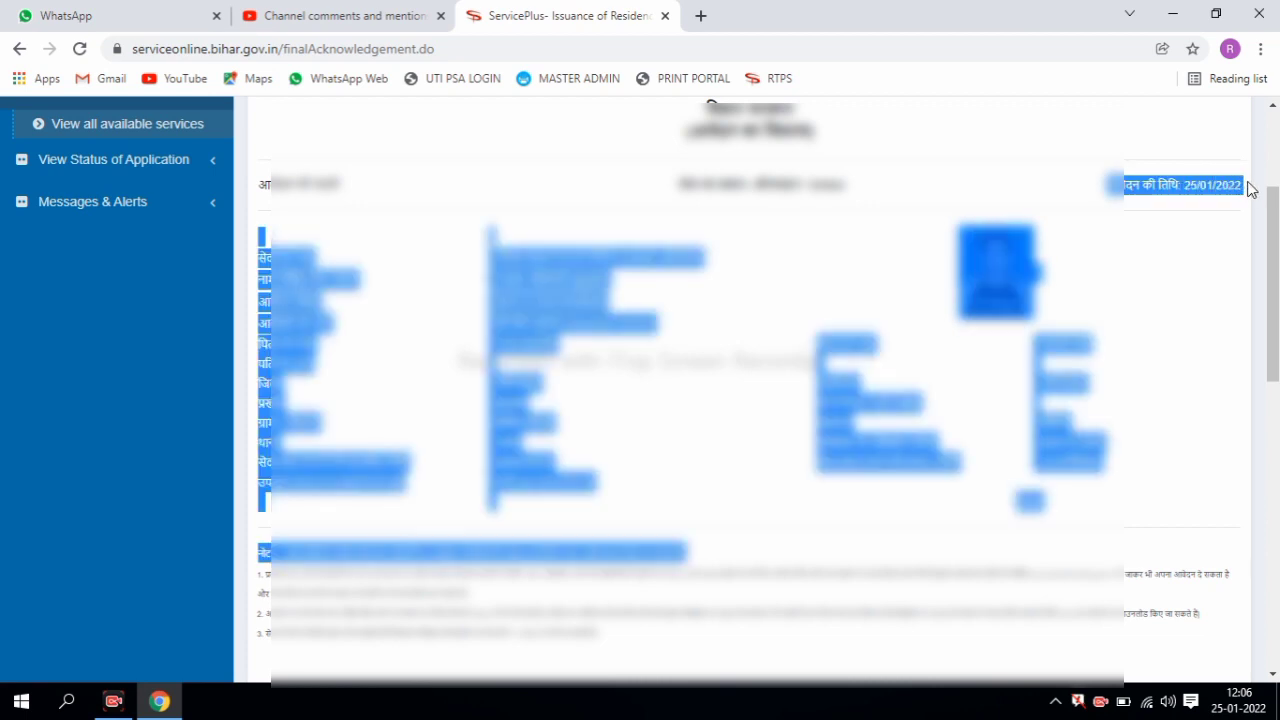
pyautogui.click(1130, 250)
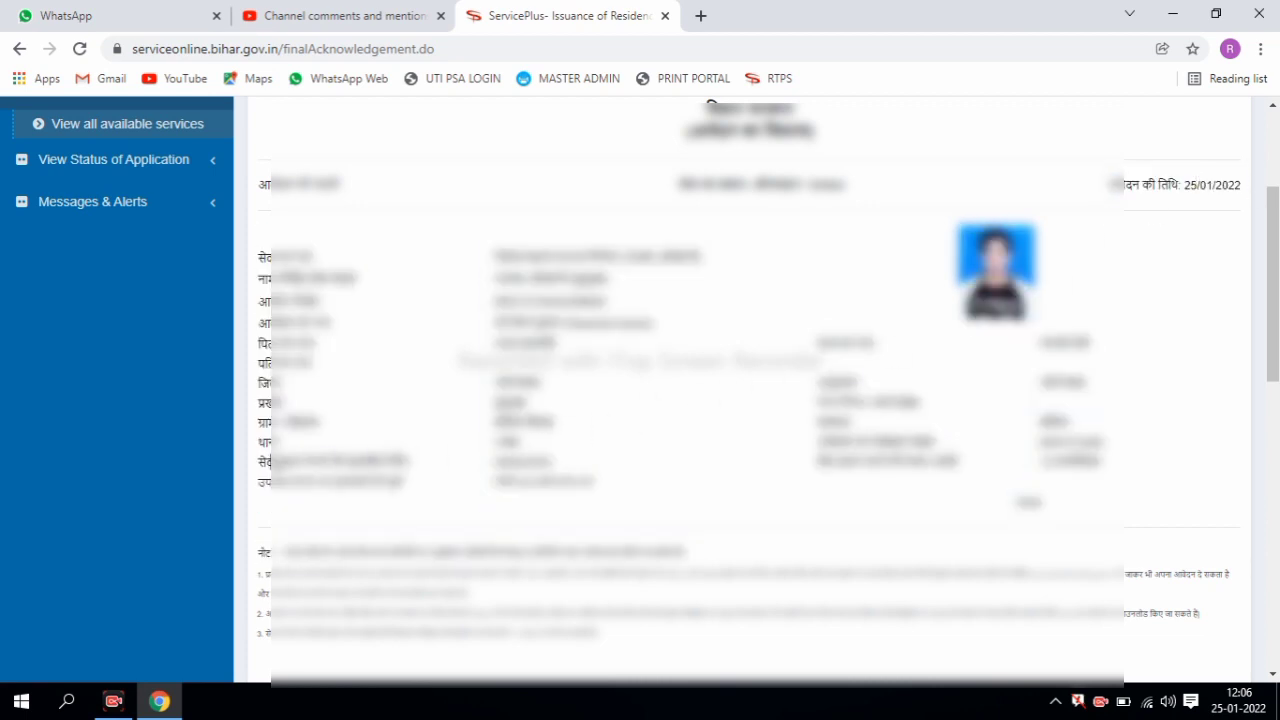
pyautogui.moveTo(262, 462); pyautogui.dragTo(328, 462)
pyautogui.click(335, 460)
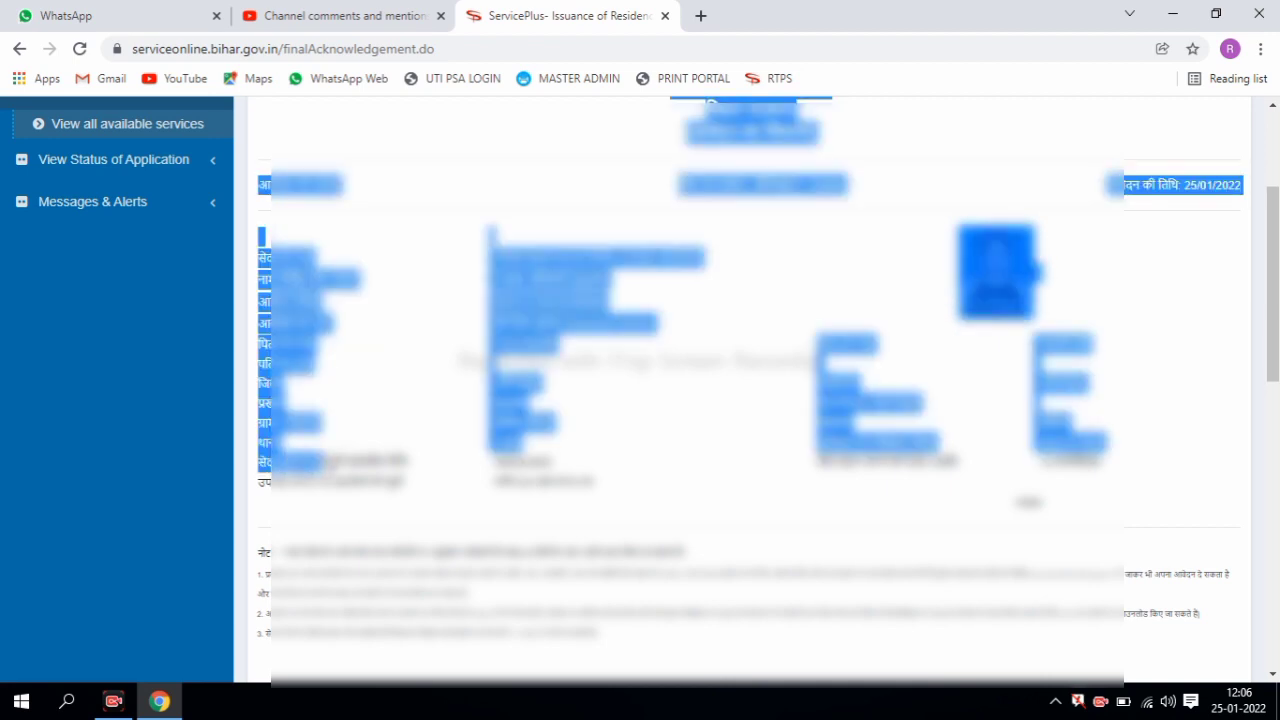
pyautogui.moveTo(580, 466); pyautogui.dragTo(270, 441)
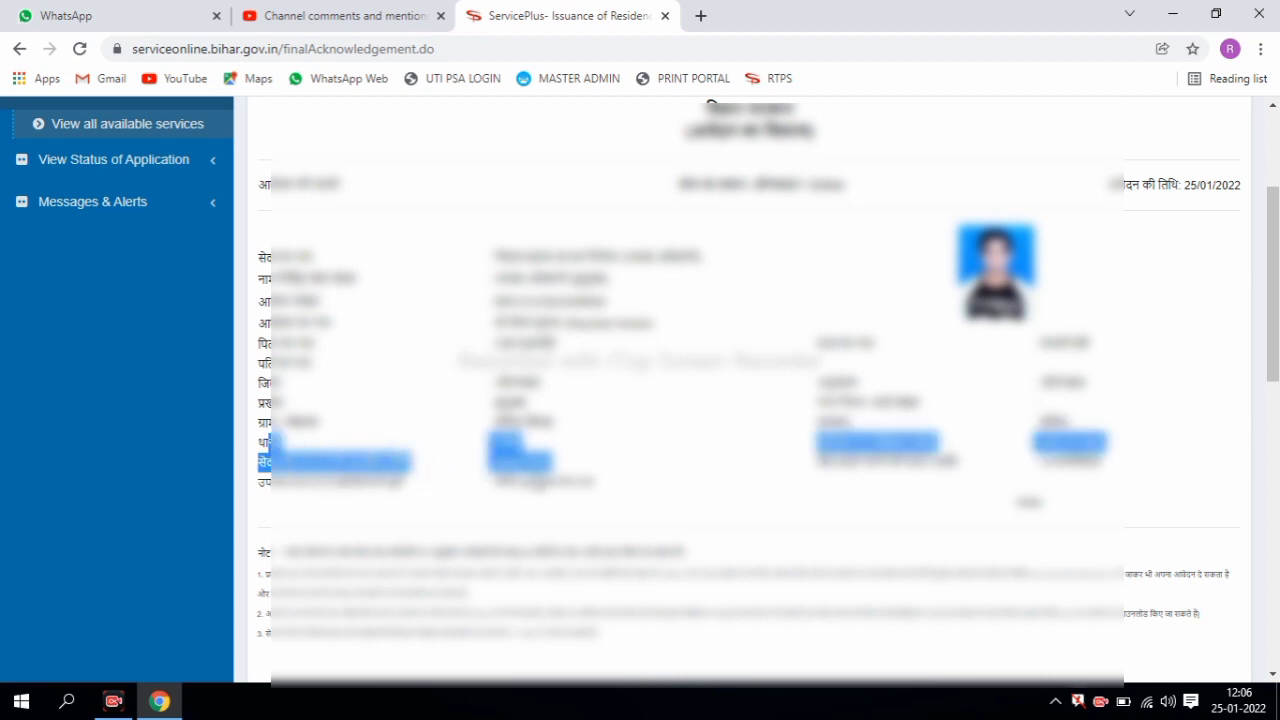
pyautogui.click(655, 477)
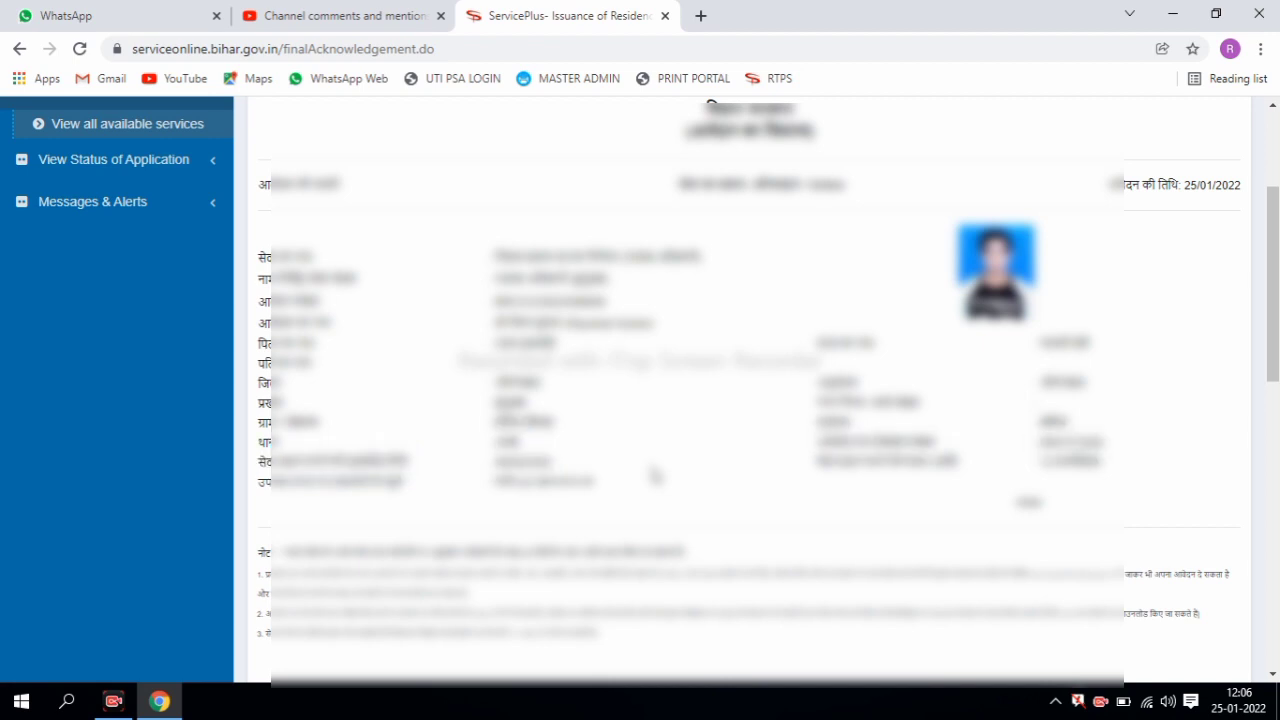